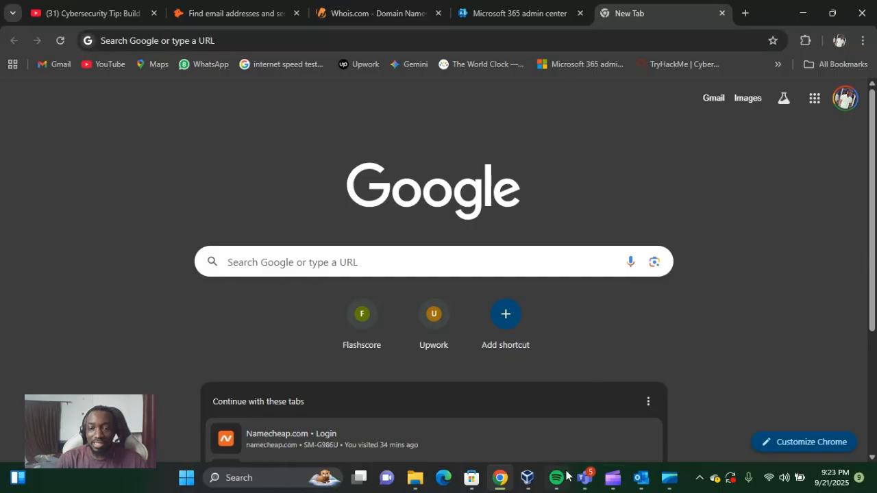
Switch to Outlook and permanently delete all messages in the Focused inbox, bypassing the Deleted Items folder
click(642, 479)
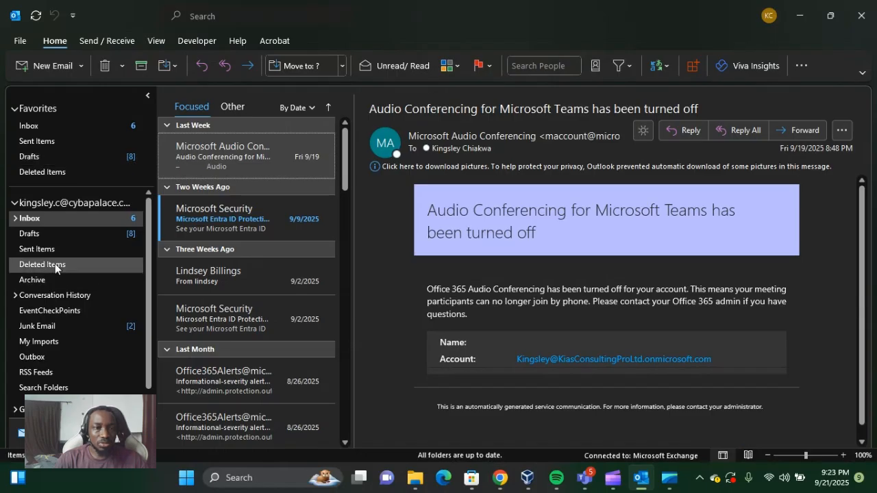
scroll(239, 202, down, 5)
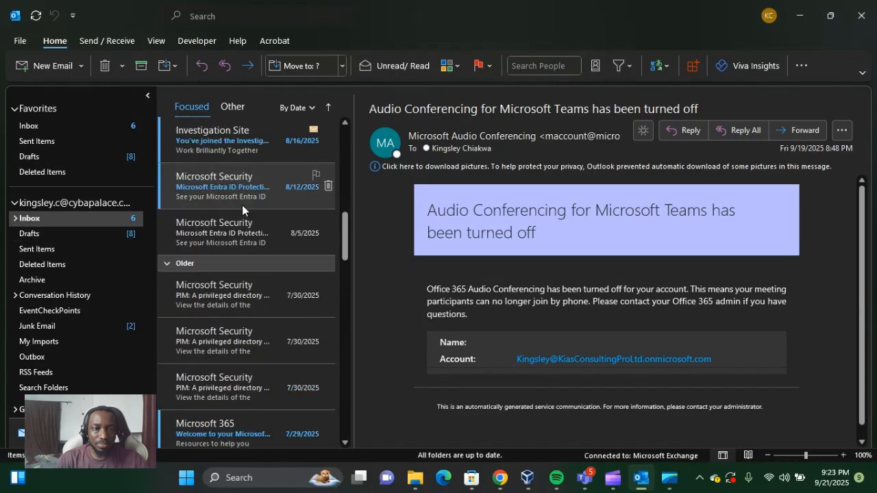
scroll(242, 205, down, 8)
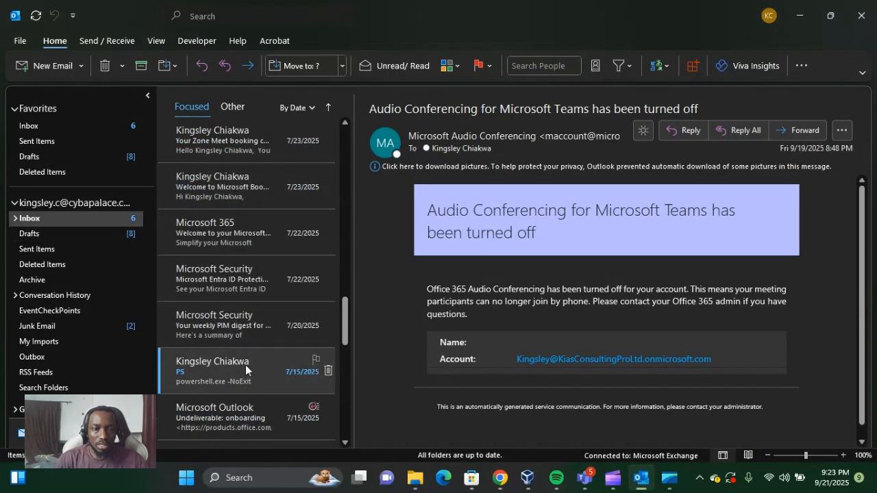
click(245, 365)
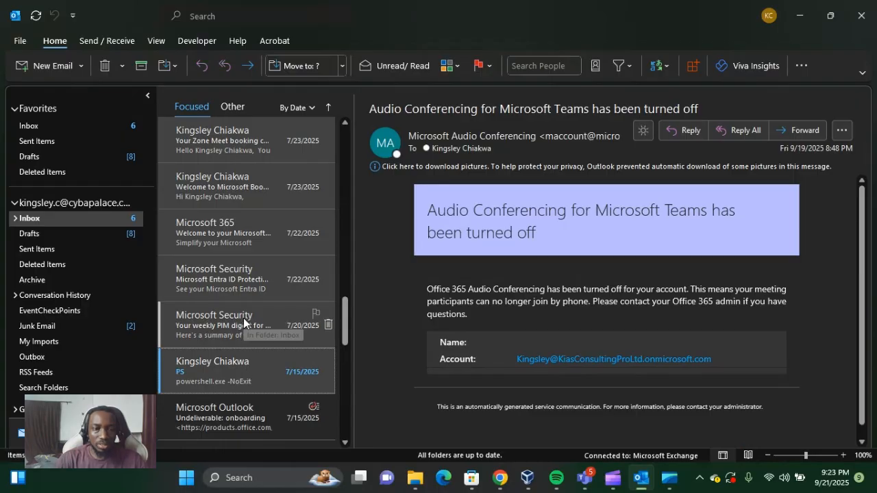
click(229, 412)
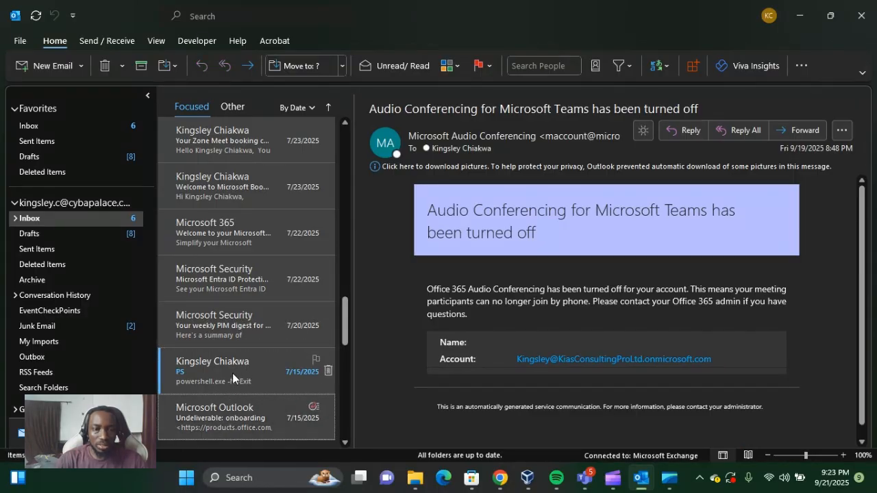
scroll(238, 361, down, 10)
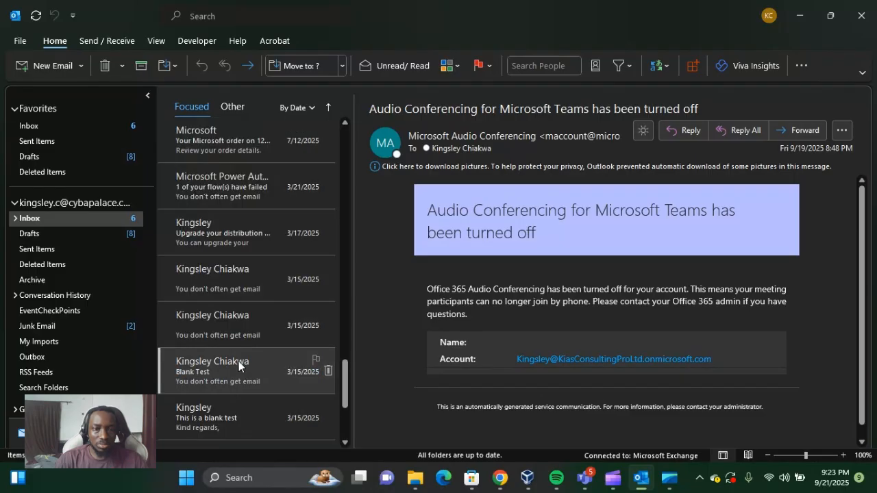
click(245, 400)
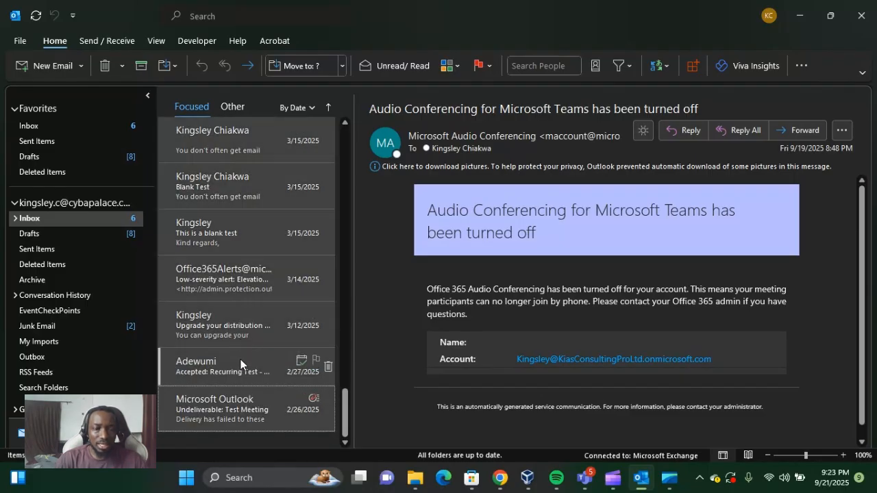
right_click(241, 361)
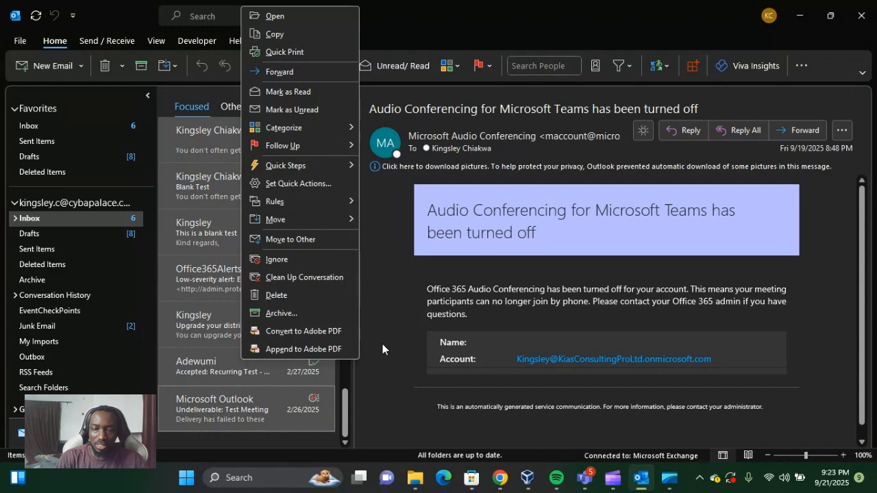
click(383, 363)
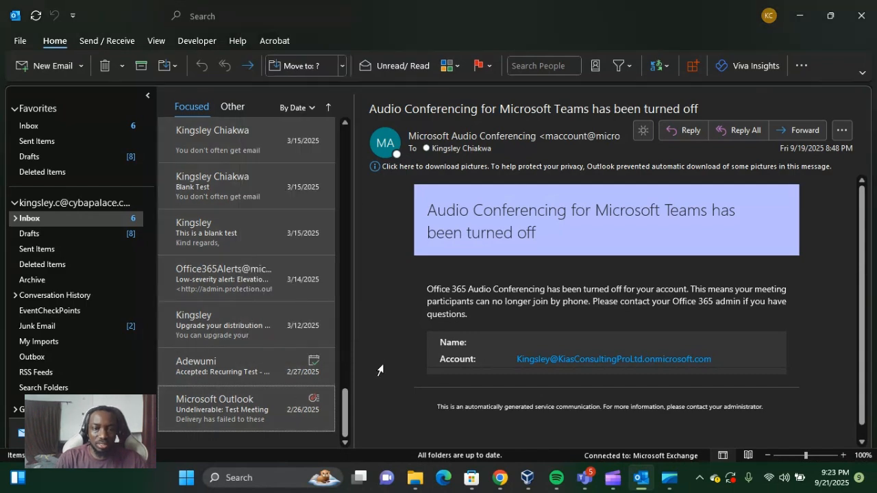
key(shift+Delete)
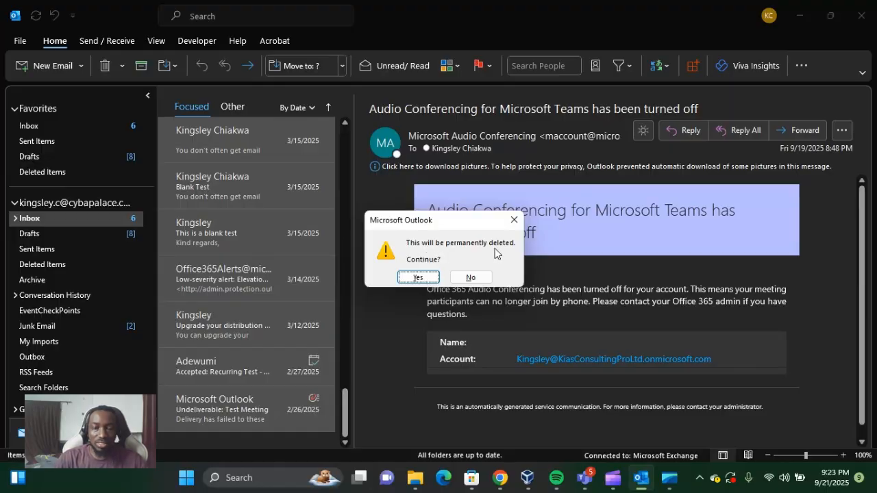
click(419, 276)
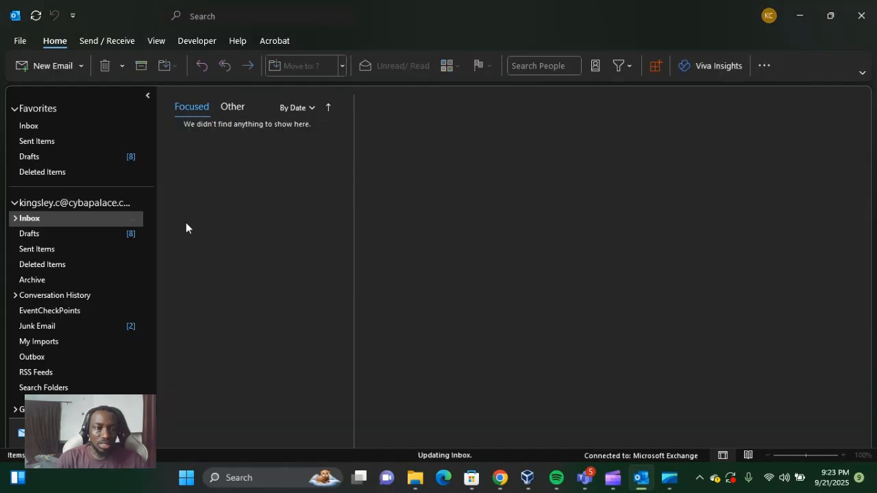
Open the list of recently removed items from the Deleted Items folder and look through the recoverable messages
click(32, 267)
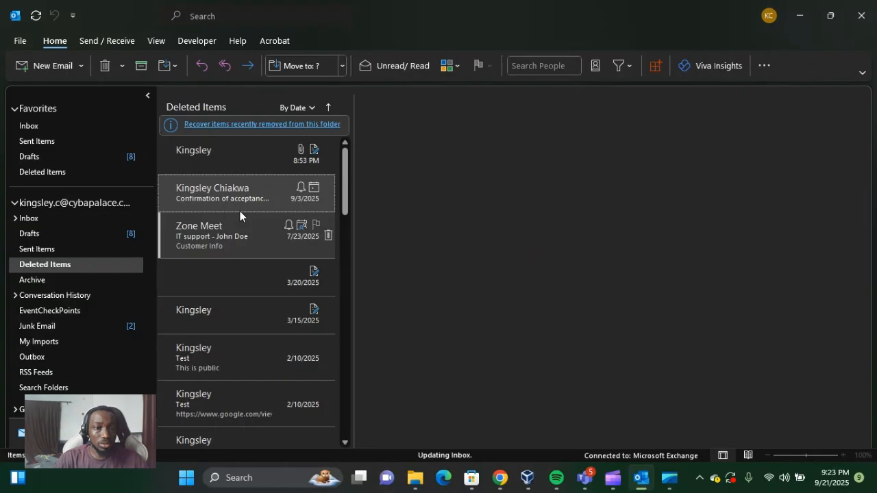
scroll(240, 211, down, 3)
scroll(226, 289, up, 3)
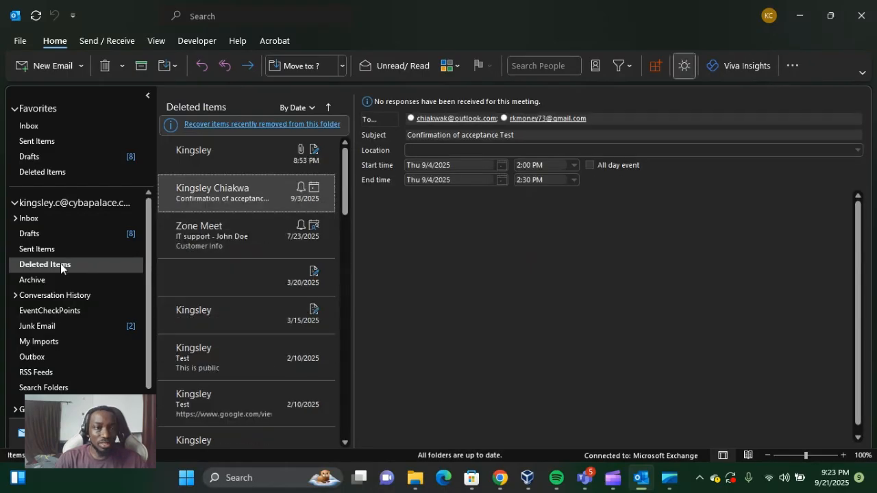
click(300, 124)
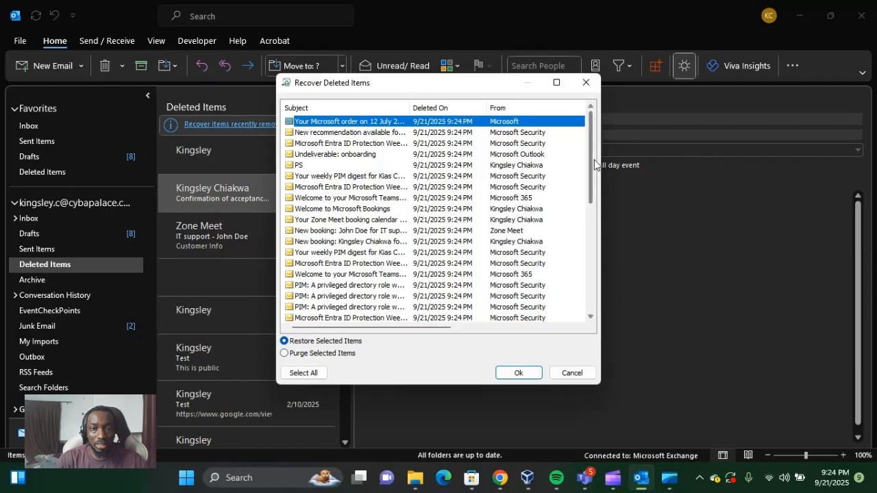
scroll(459, 137, down, 10)
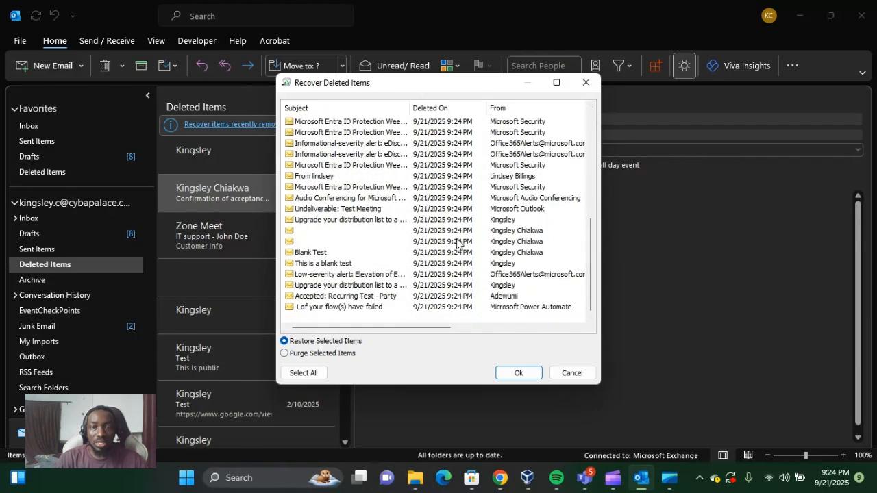
scroll(378, 223, up, 7)
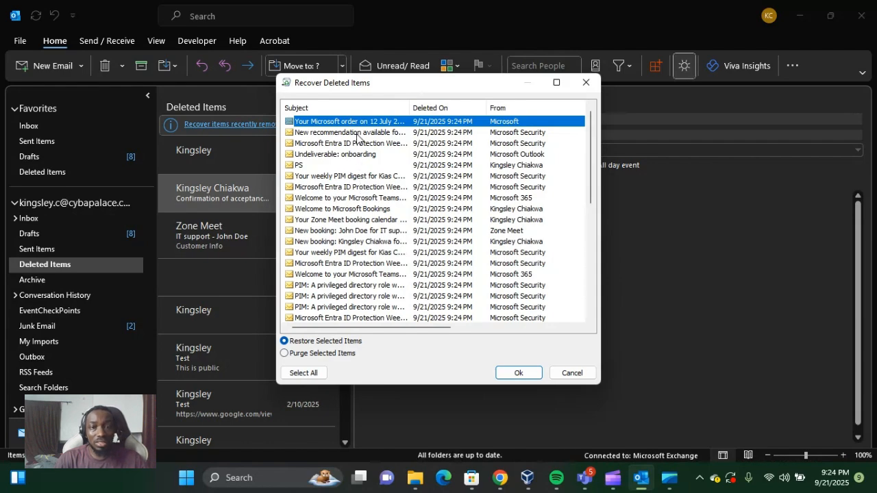
scroll(365, 198, down, 7)
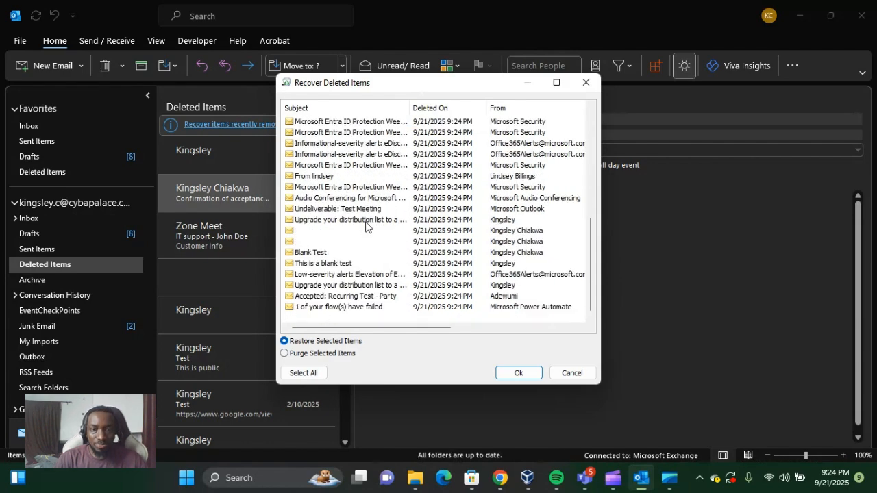
click(356, 307)
scroll(356, 305, up, 7)
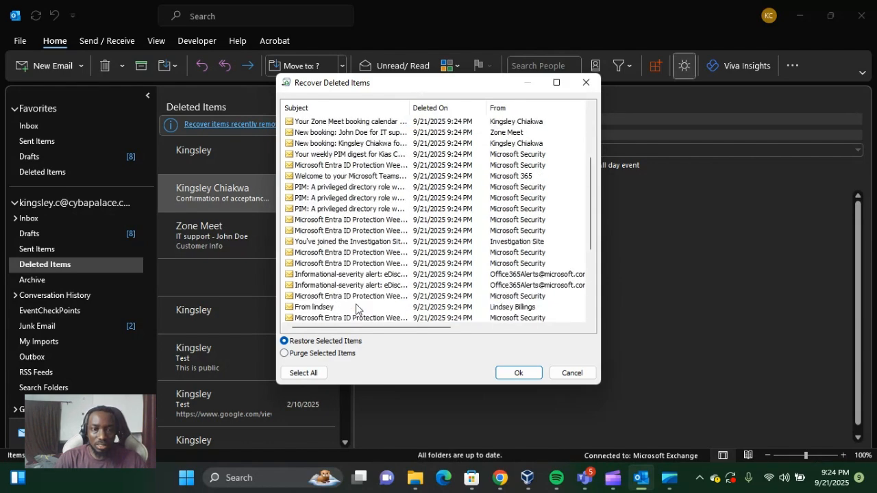
Select all recoverable messages and purge them permanently with Purge Selected Items
click(289, 125)
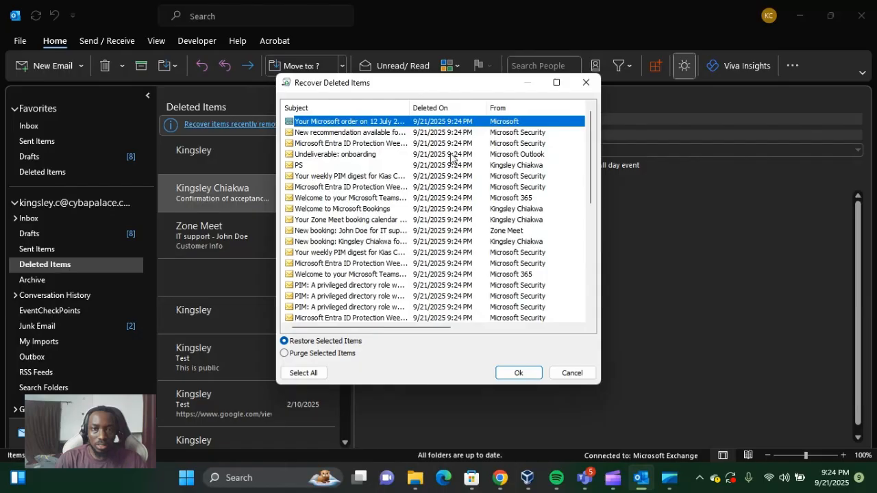
shift+click(546, 318)
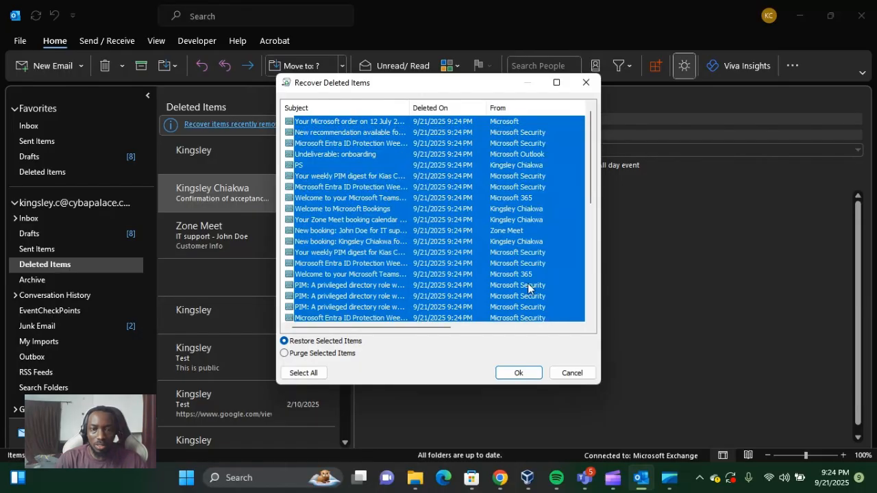
scroll(525, 287, down, 7)
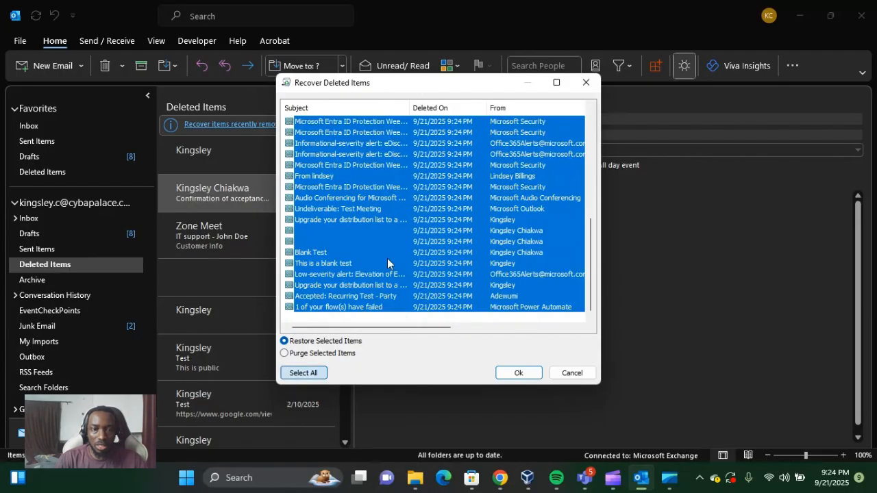
click(290, 355)
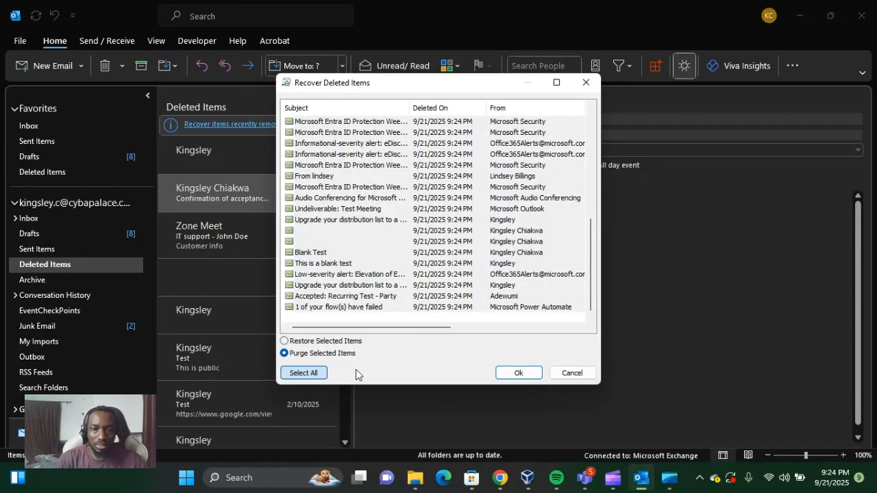
click(533, 374)
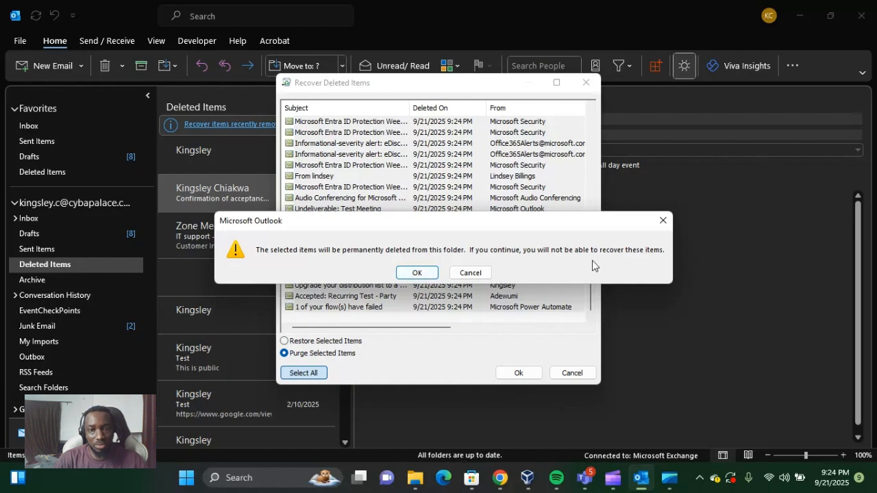
click(417, 272)
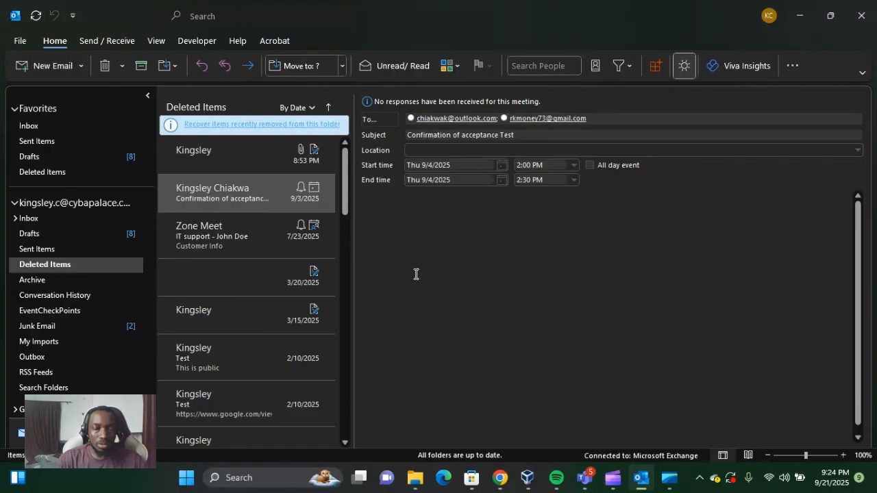
Check the Inbox and the Deleted Items folder for any remaining purged messages
click(27, 218)
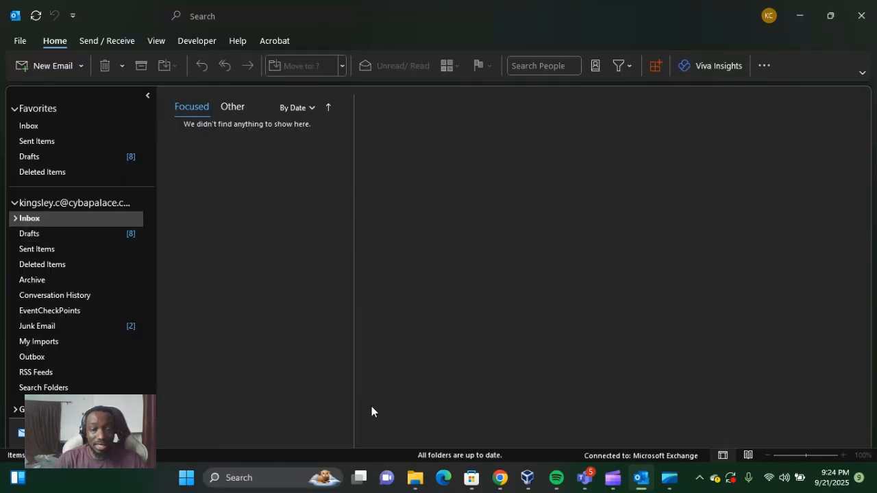
click(49, 266)
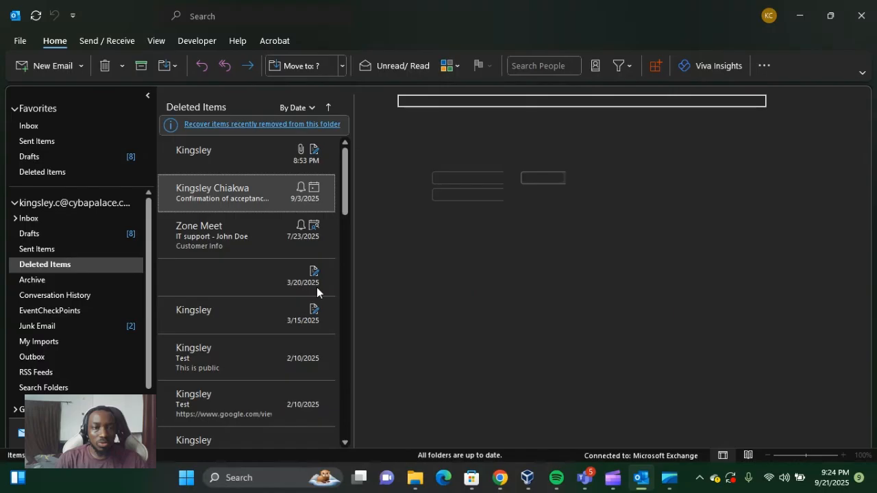
Switch to Chrome and enter "mfc" as the start of a web search in the new tab
click(500, 477)
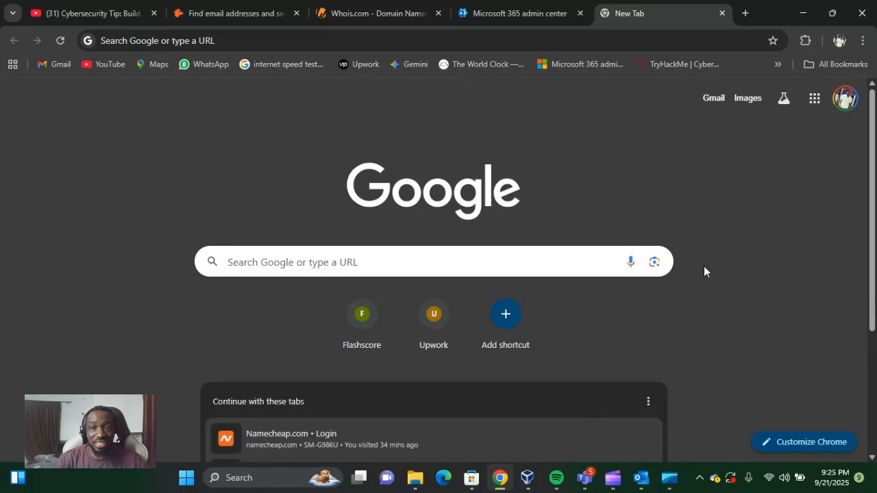
click(594, 41)
text(mfc)
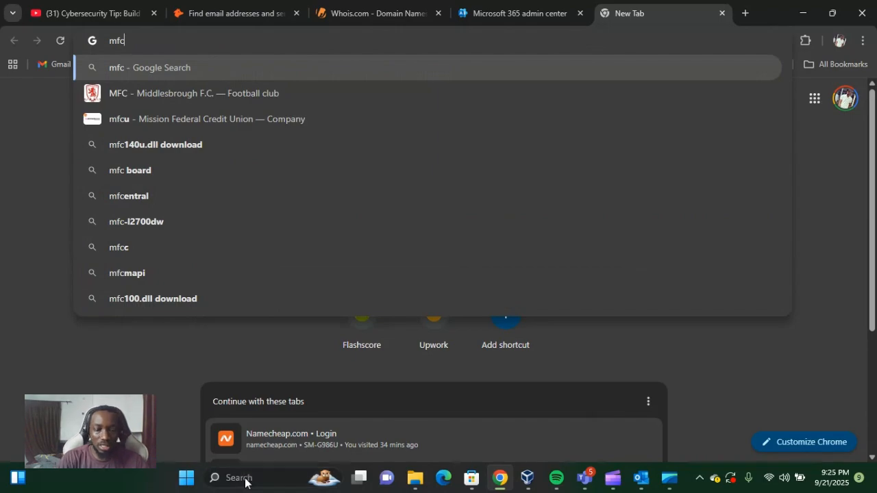
Search Windows for "mfcmapi" and check whether the results include an installed app
click(245, 478)
text(m)
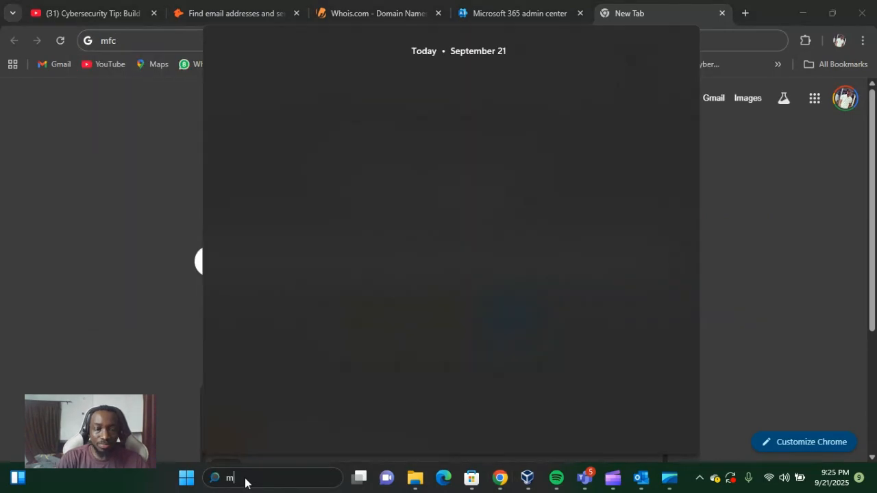
text(fcapi)
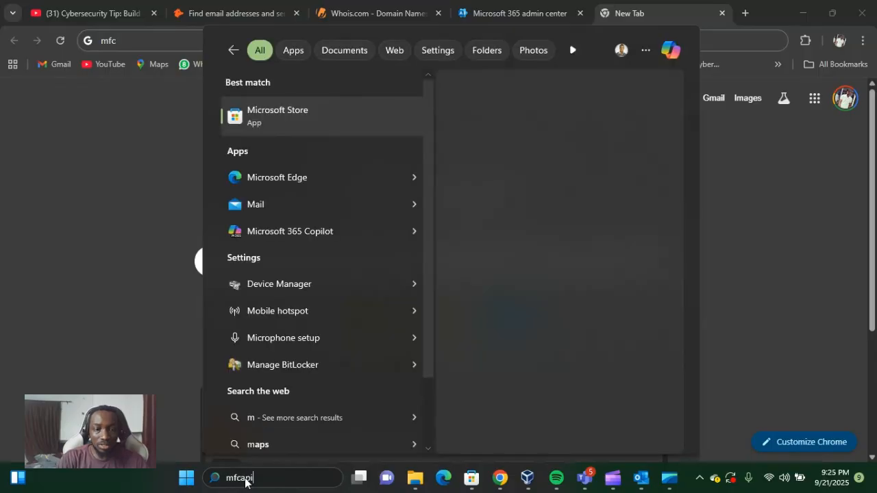
key(BackSpace)
key(BackSpace)
text(mpi)
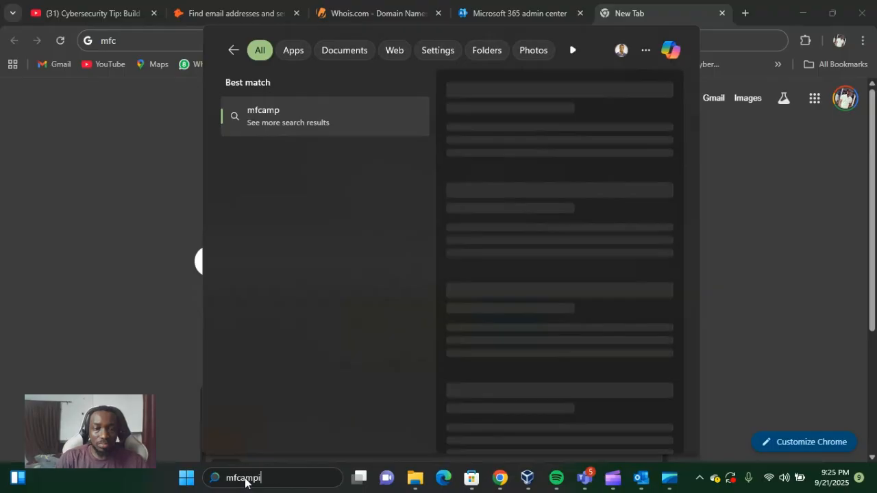
key(BackSpace)
key(BackSpace)
key(BackSpace)
key(BackSpace)
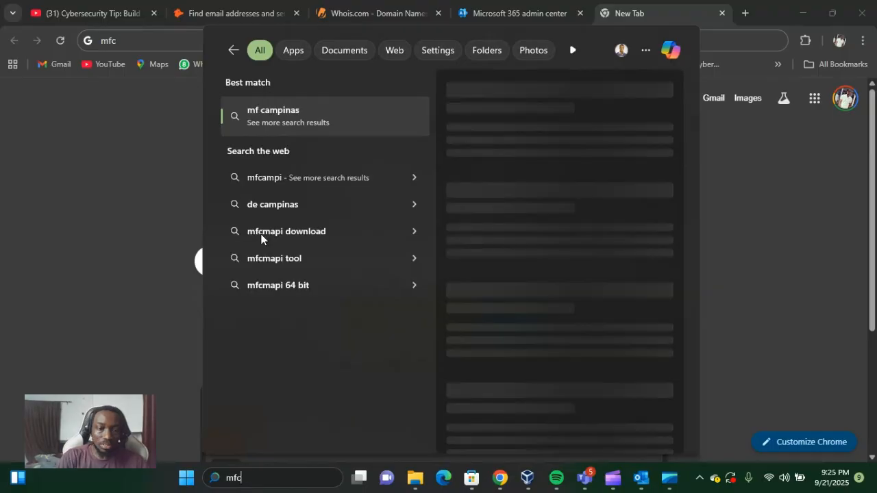
click(261, 238)
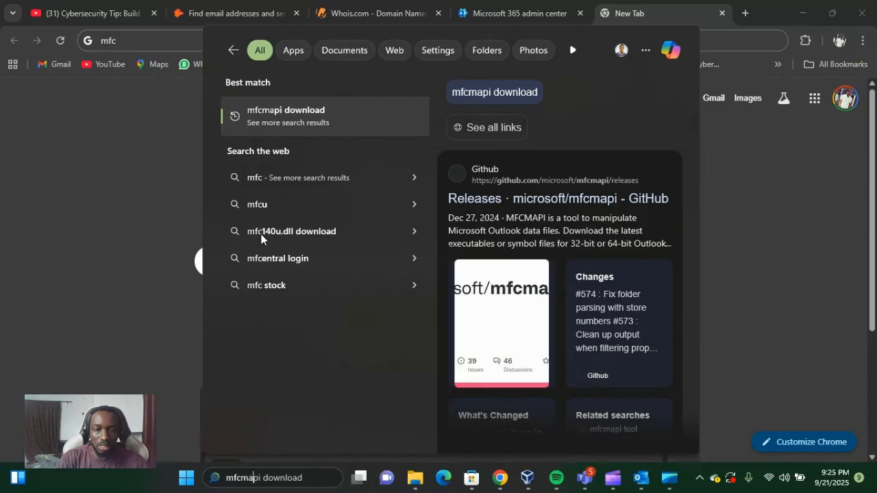
click(302, 55)
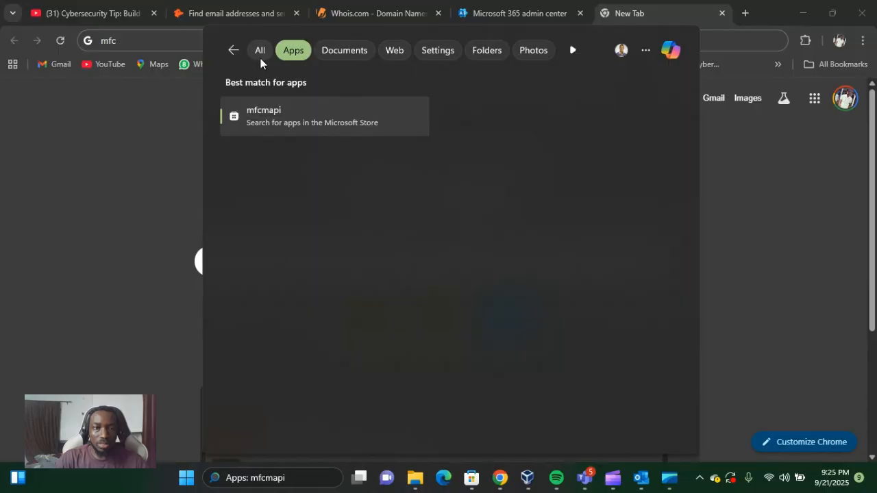
click(261, 55)
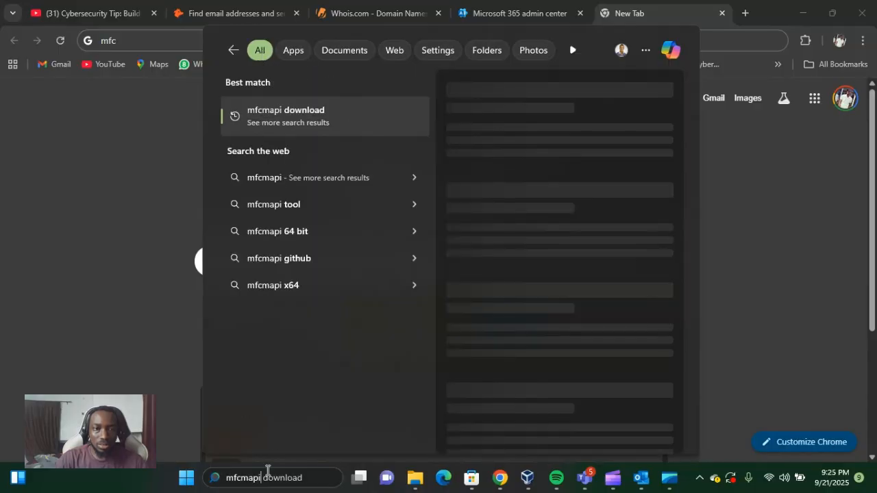
key(ctrl+a)
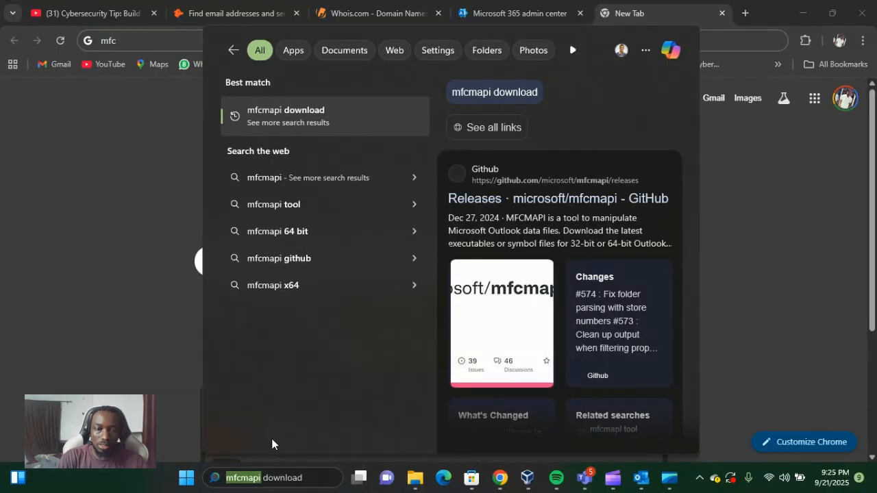
text(m)
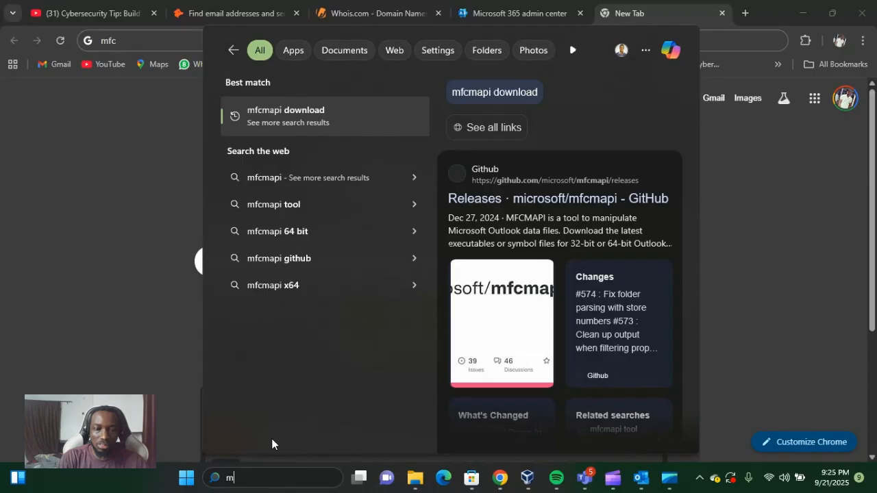
text(fc)
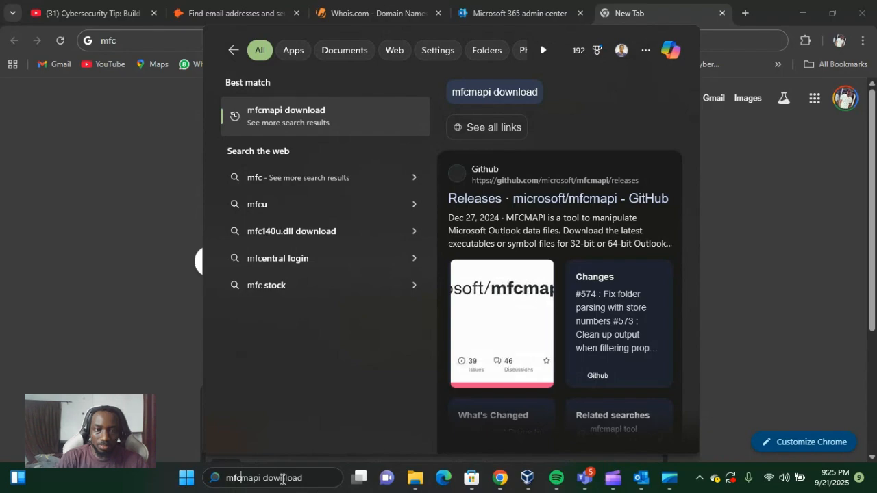
key(BackSpace)
key(BackSpace)
key(BackSpace)
text(m)
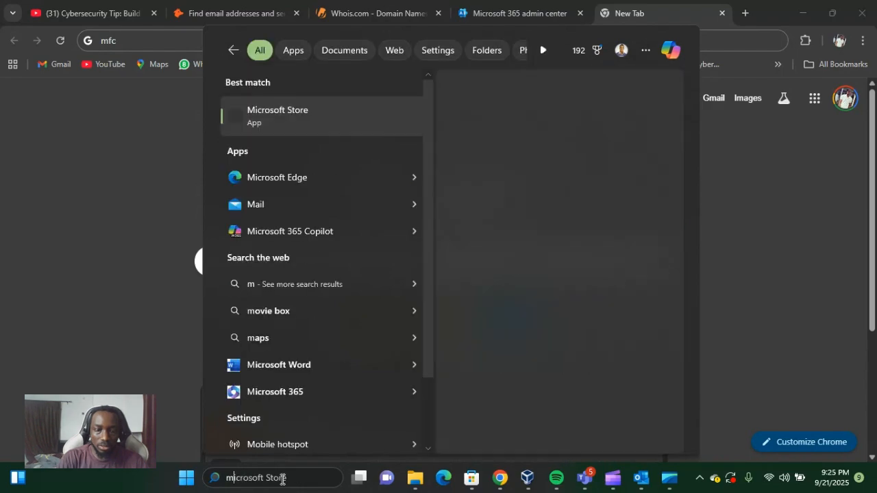
text(fcmapi download)
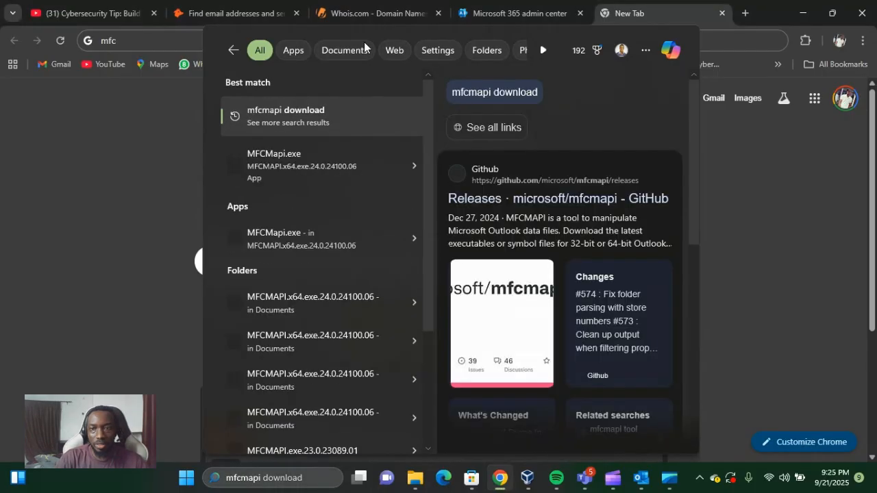
click(31, 140)
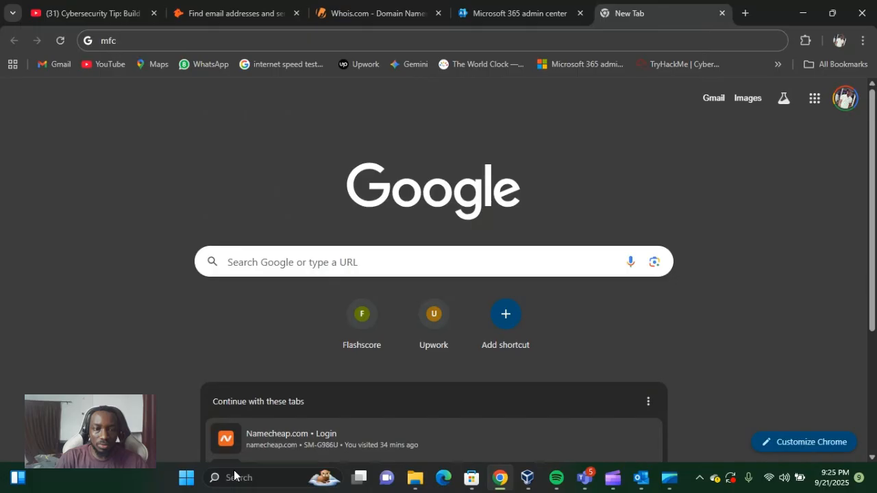
Search Windows for "mfcmapi" and launch the MFCMapi.exe application from the results
click(260, 475)
text(mfcmf)
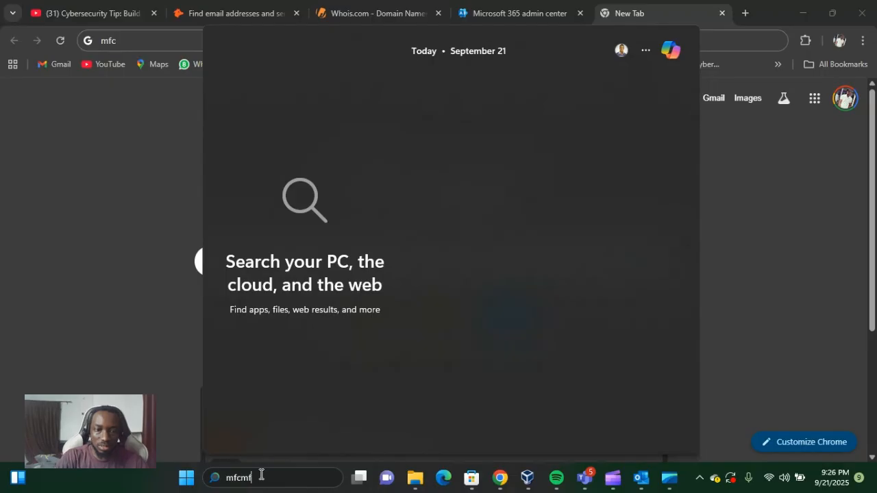
key(BackSpace)
key(BackSpace)
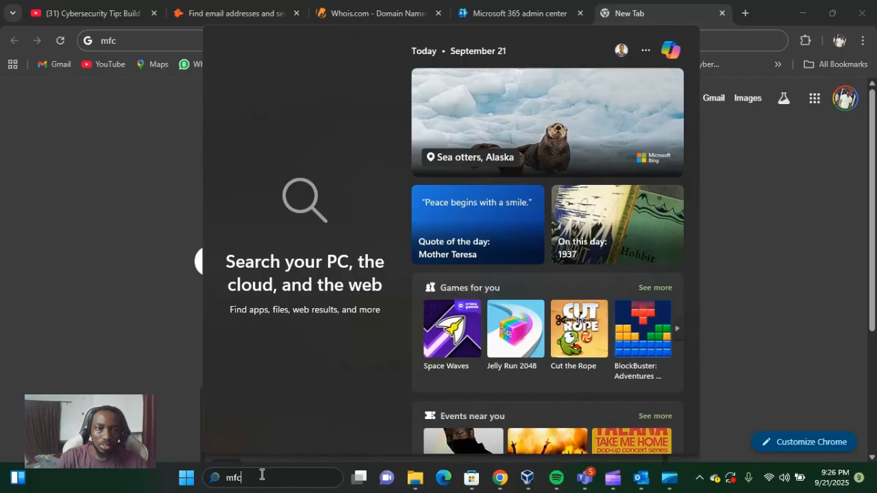
text(mapi download)
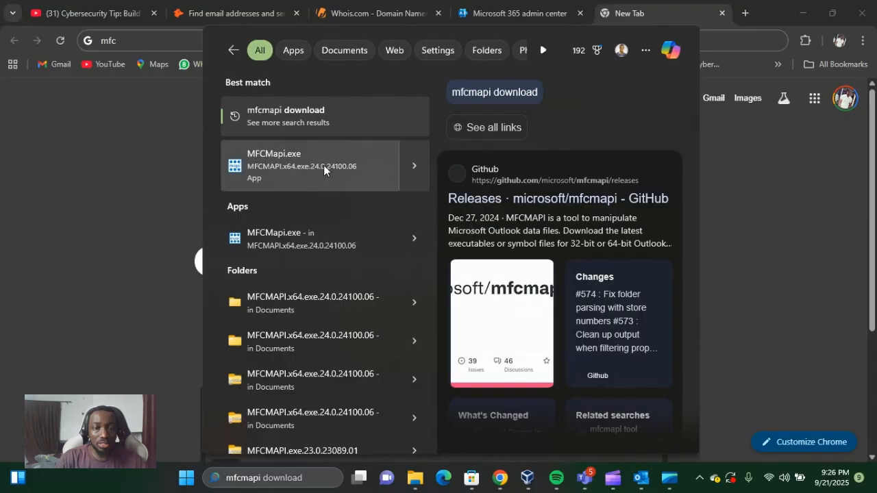
click(289, 158)
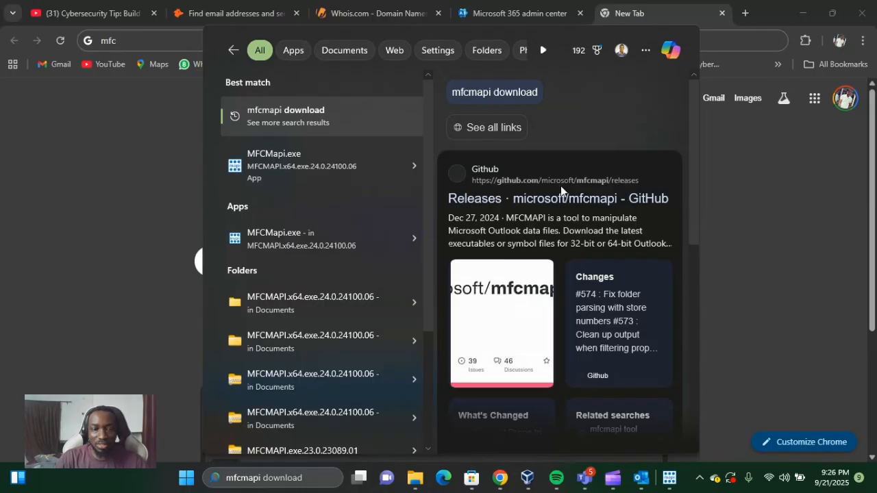
Bring the MFCMAPI window to the front and dismiss its startup usage notes
click(538, 197)
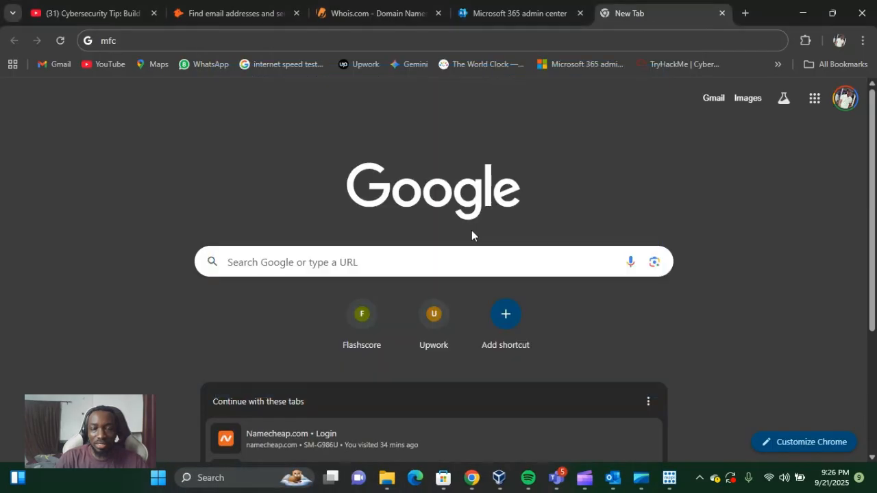
click(670, 477)
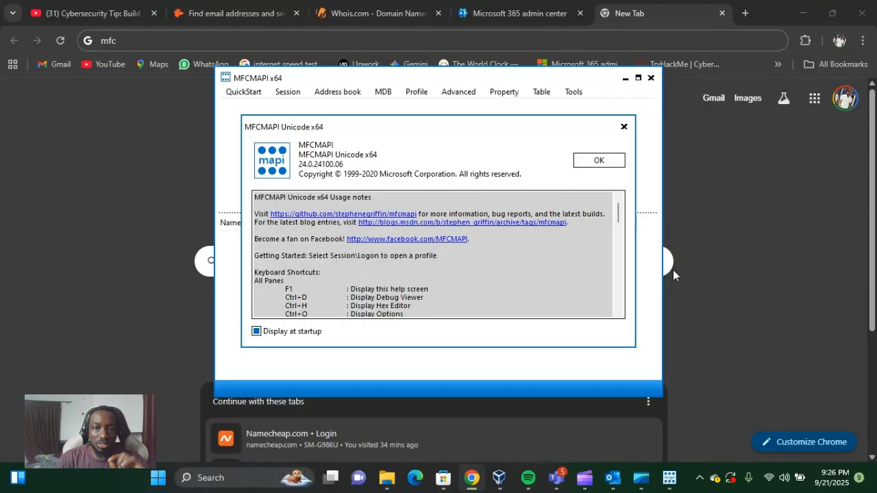
key(Return)
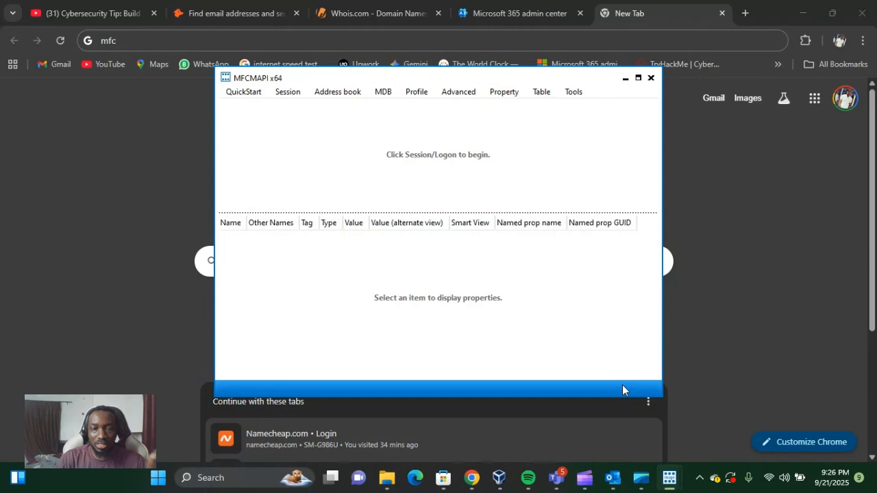
Close the duplicate MFCMAPI window over Outlook and dismiss the usage notes in the remaining one
key(alt+Tab)
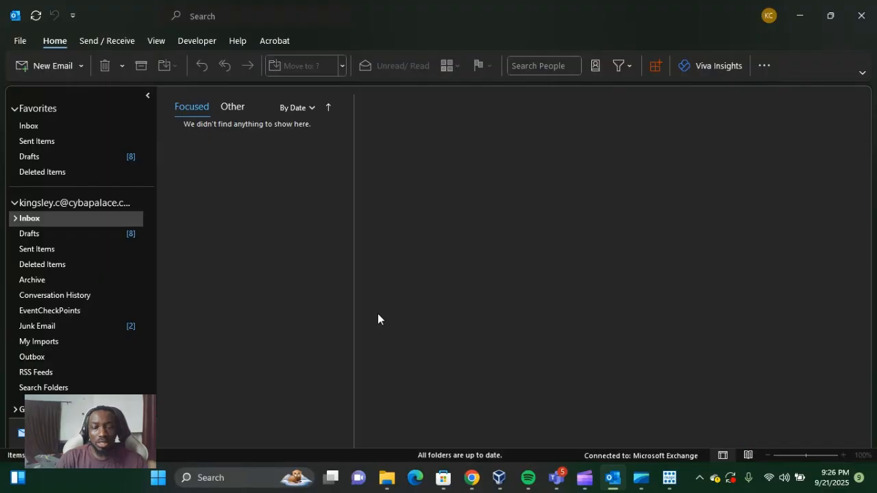
click(669, 477)
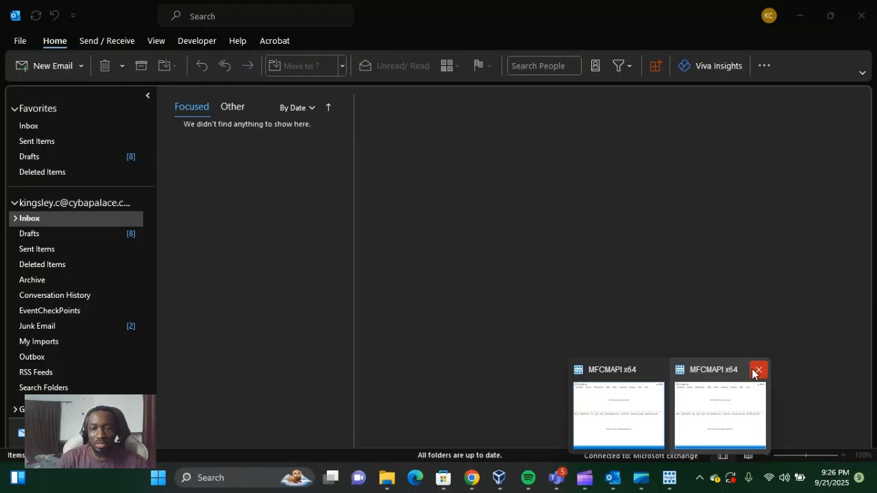
click(753, 372)
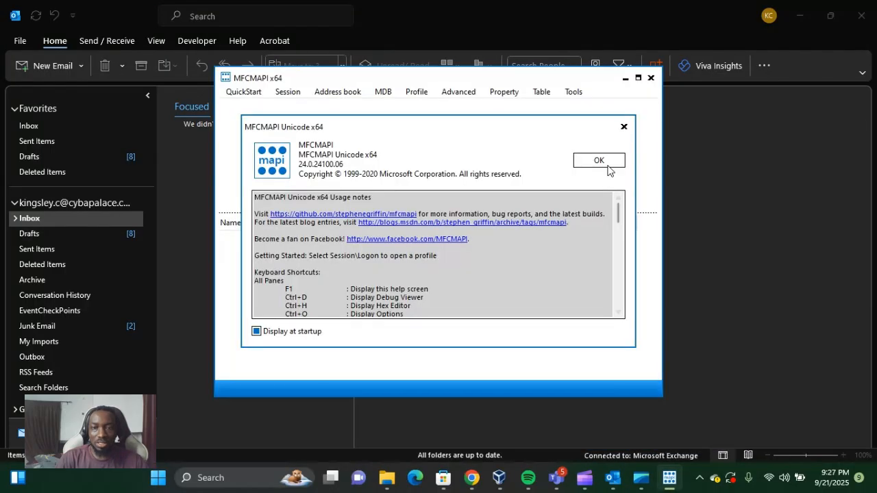
click(608, 170)
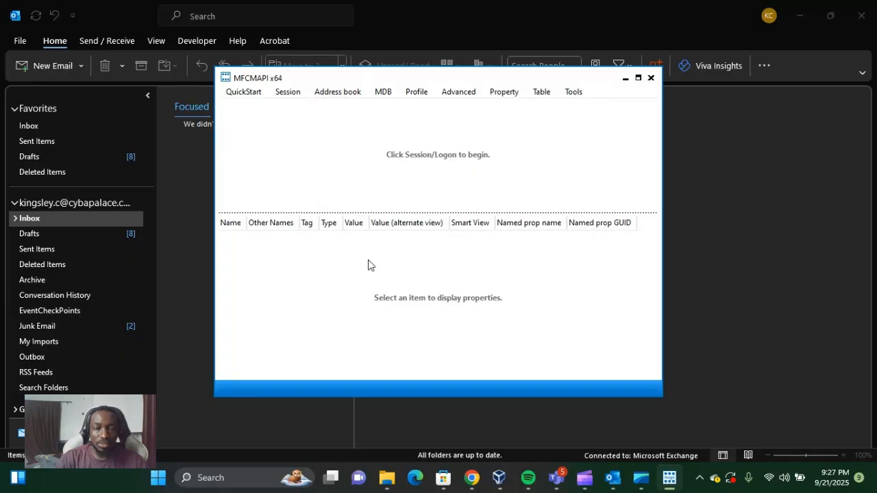
Log on to a MAPI session with the profile "New profile" and open the account's default mailbox store
click(290, 98)
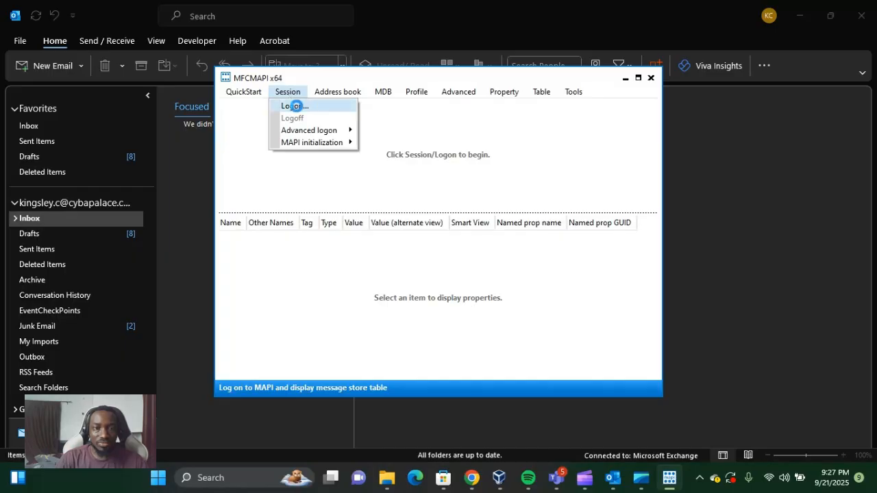
click(295, 106)
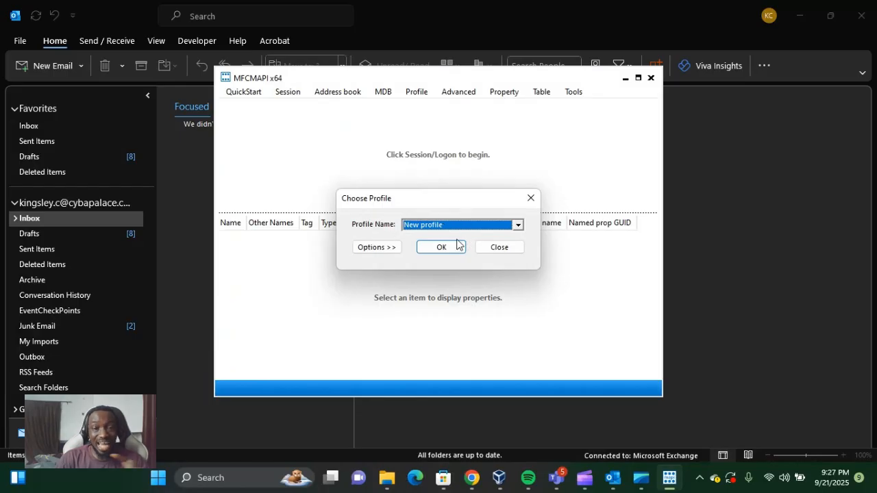
click(450, 247)
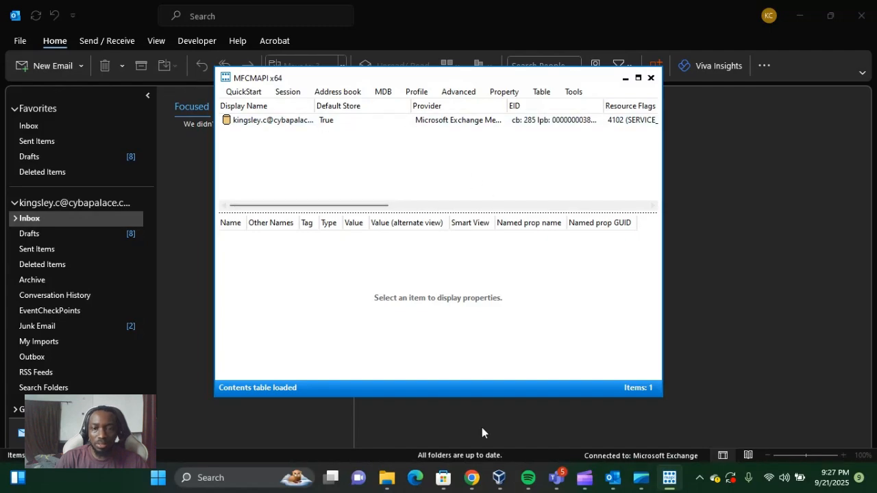
click(279, 121)
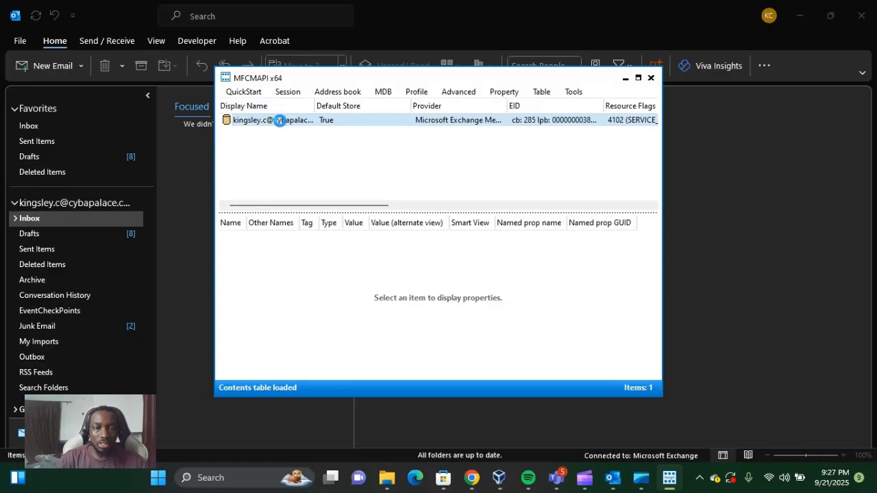
double_click(279, 120)
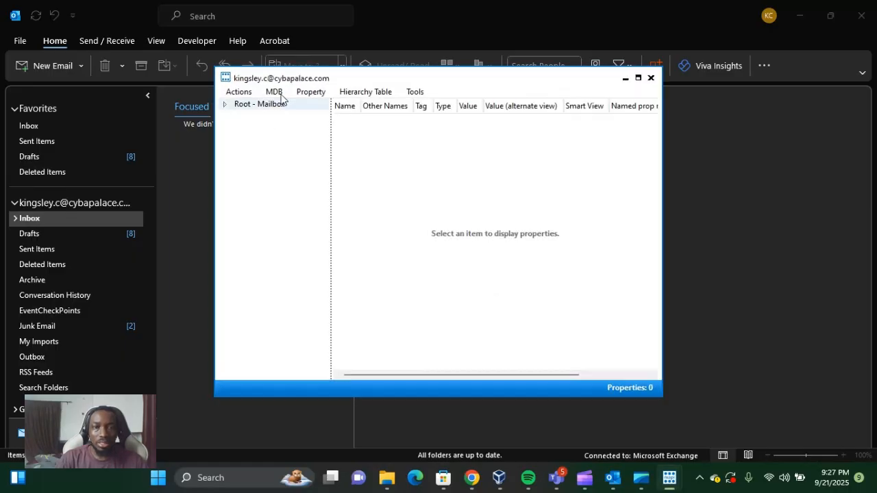
Enable the options to use the MDB_ONLINE flag when calling OpenMsgStore and the MAPI_NO_CACHE flag when calling OpenEntry
click(415, 94)
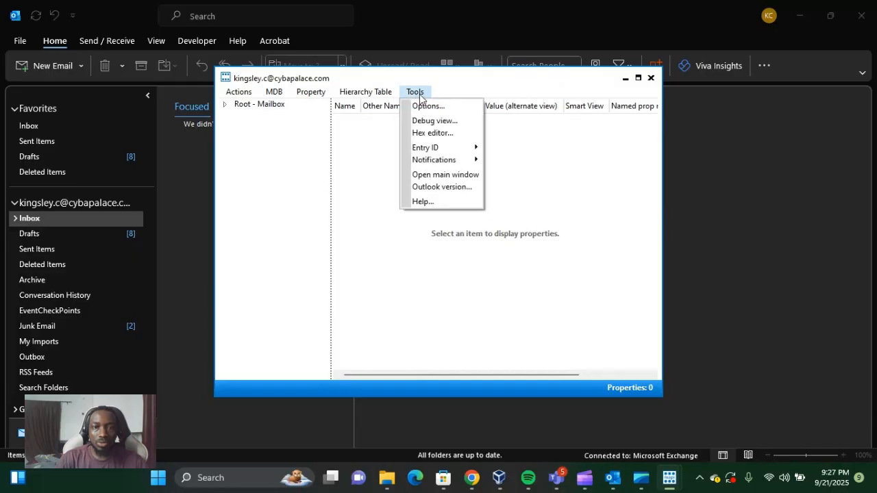
click(422, 110)
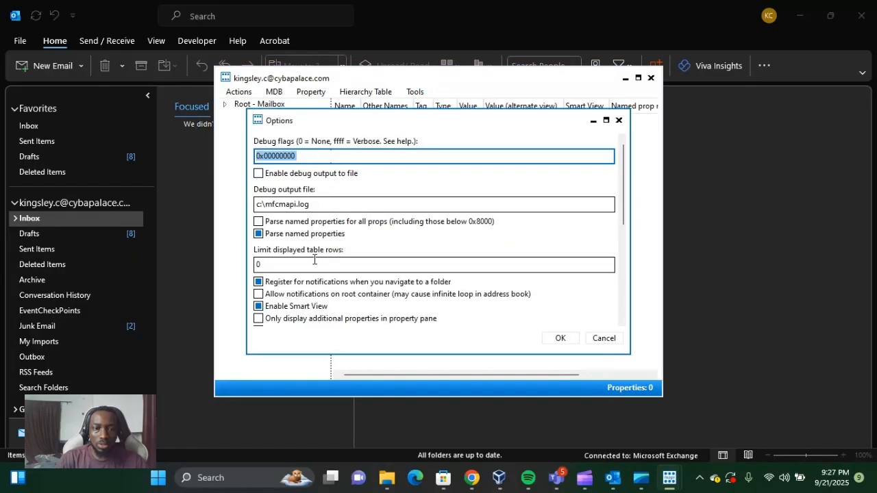
scroll(365, 260, down, 4)
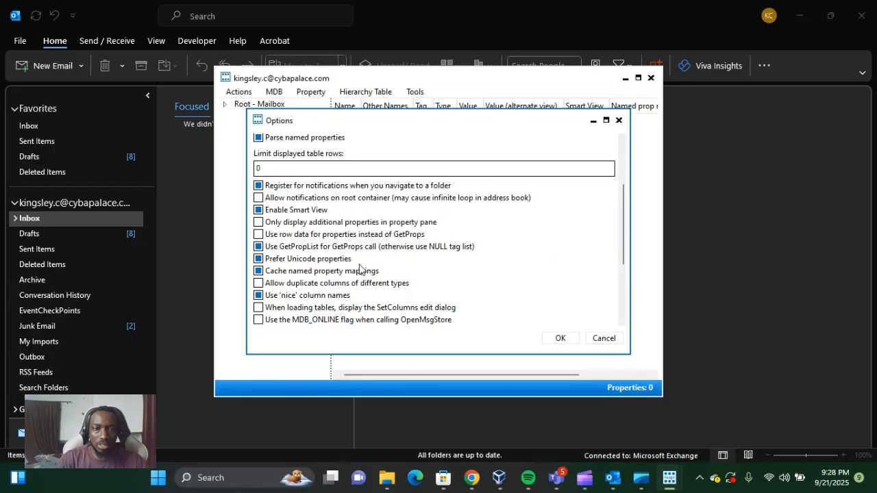
scroll(361, 269, down, 1)
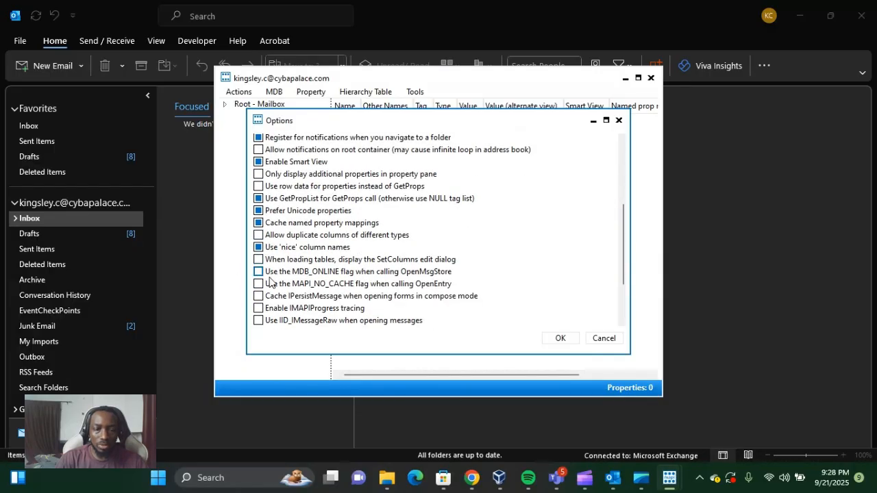
scroll(322, 233, up, 3)
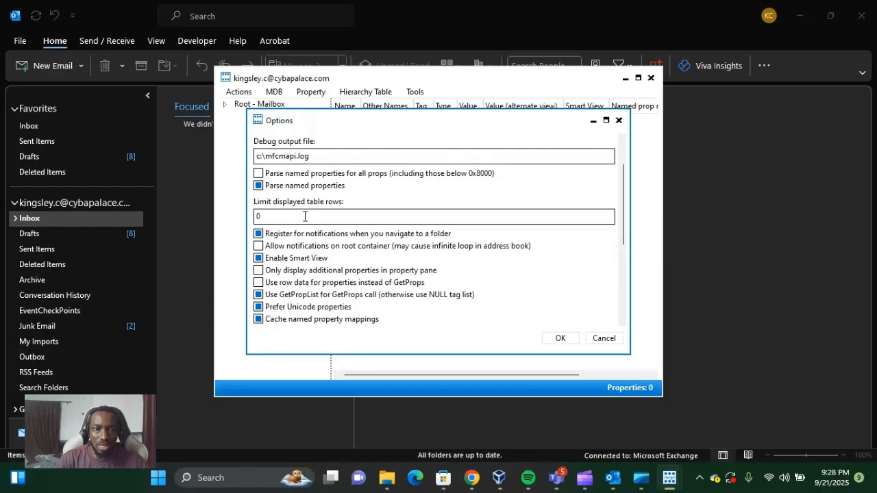
scroll(307, 244, down, 1)
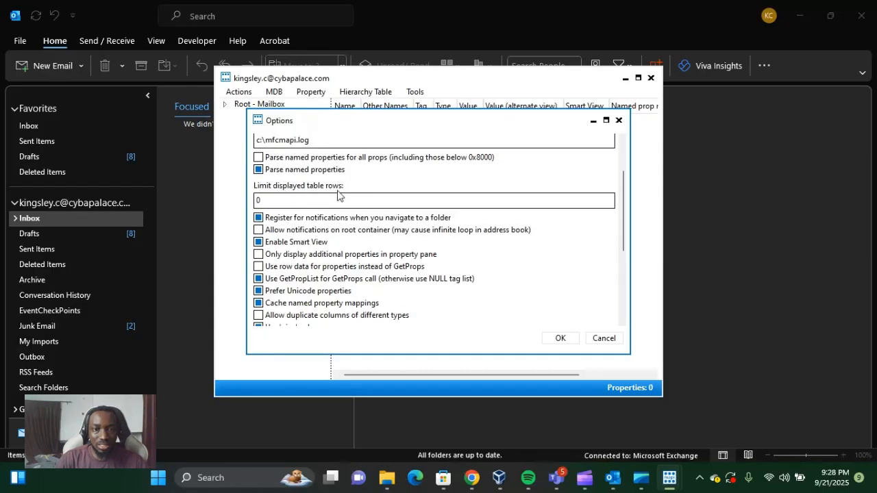
scroll(304, 234, down, 1)
scroll(278, 282, down, 2)
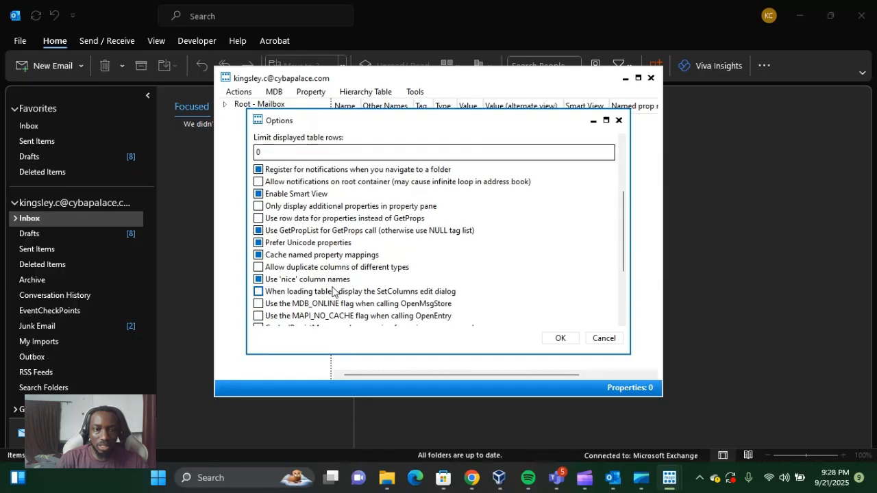
scroll(271, 309, down, 1)
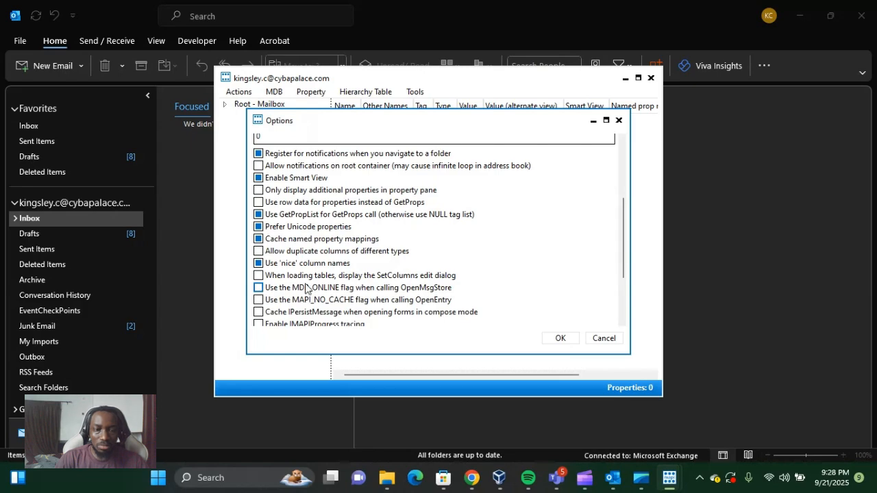
click(258, 289)
click(258, 301)
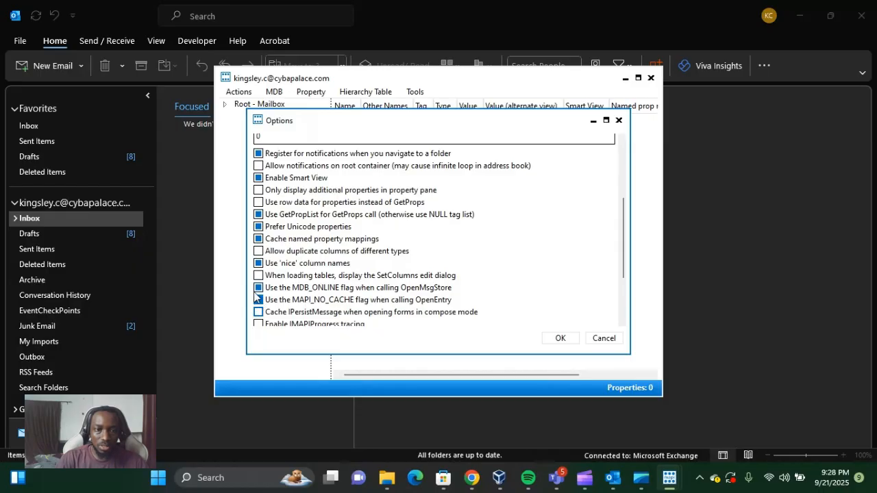
click(559, 339)
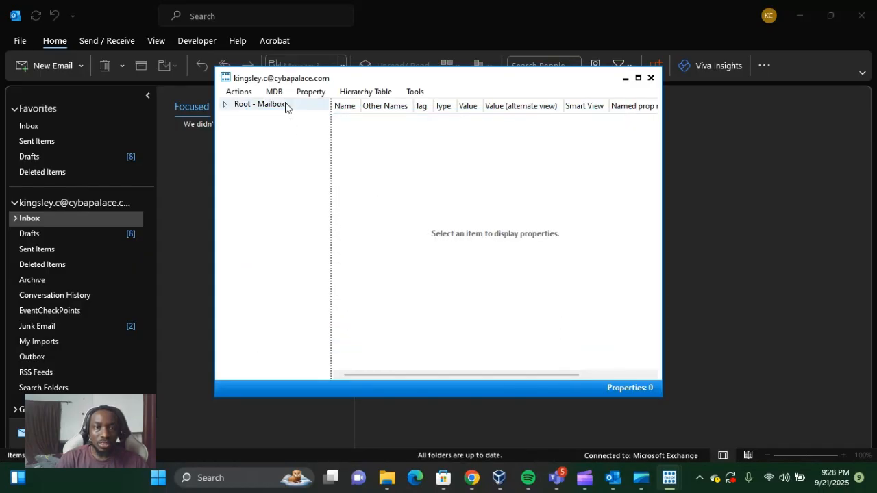
Close the open mailbox store window after expanding its root, then reopen the account's default store and expand Root Container
click(226, 103)
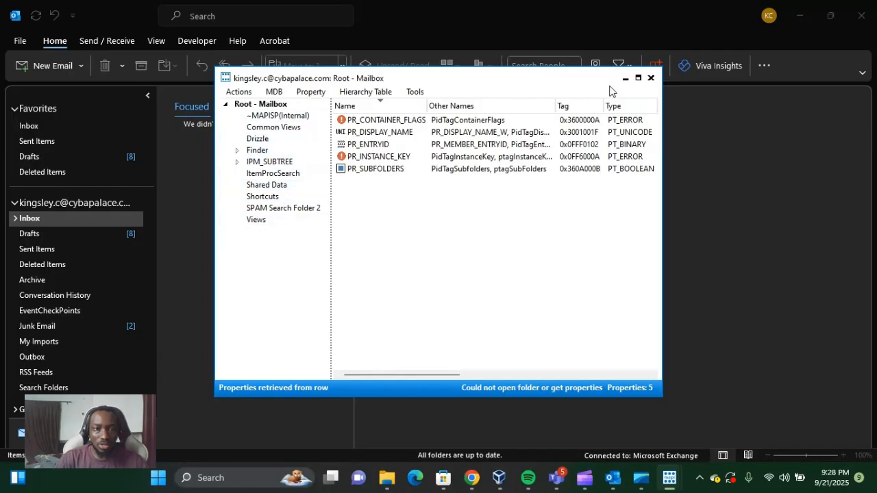
click(650, 78)
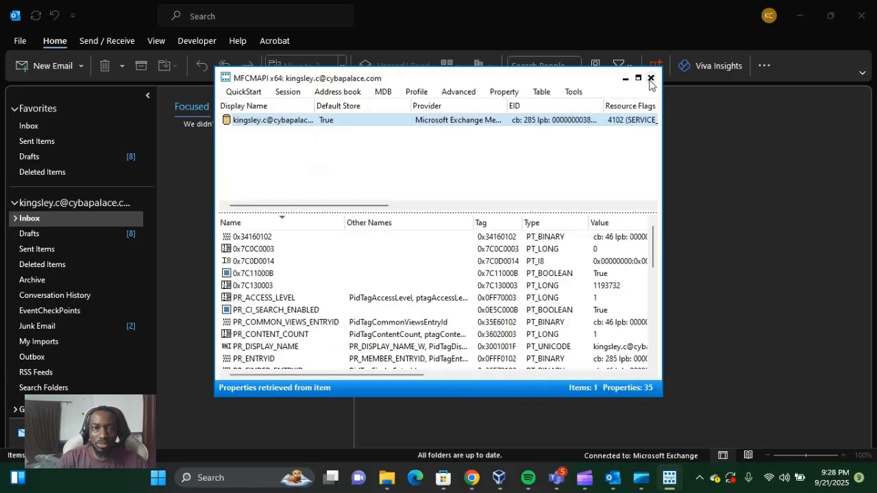
double_click(288, 120)
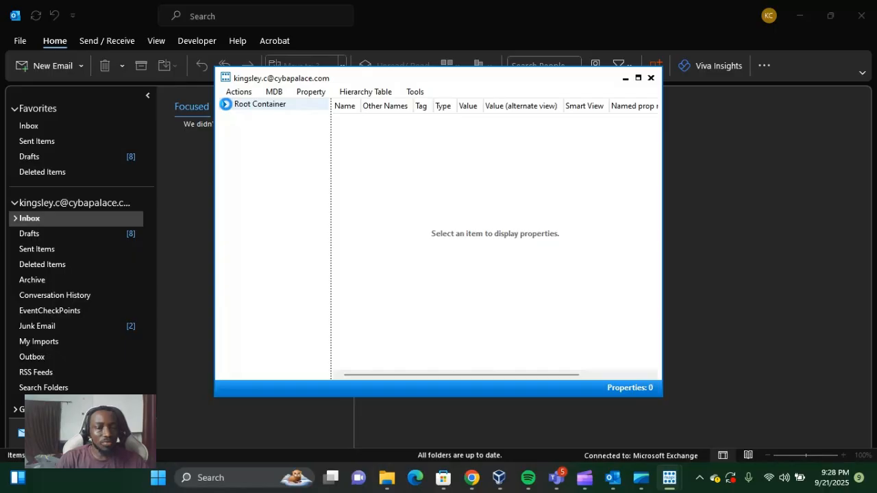
click(226, 104)
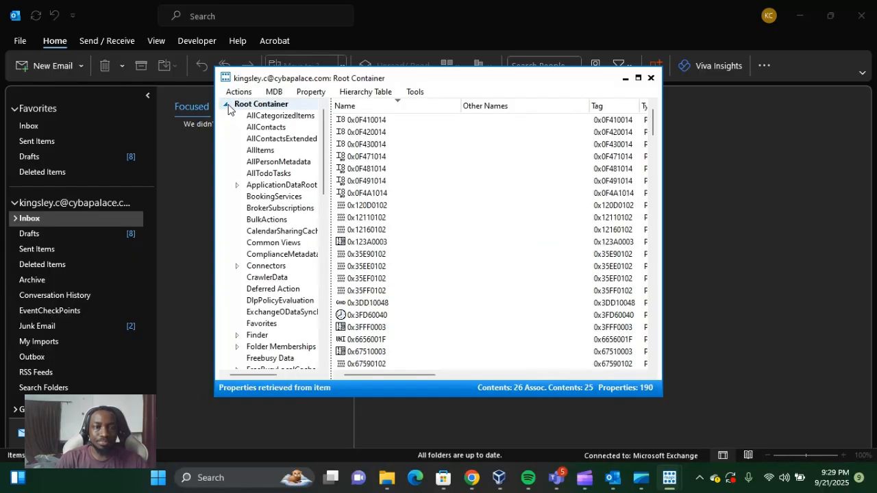
Look through the folders under Root Container for the one that holds purged items
scroll(282, 125, down, 1)
scroll(283, 124, down, 15)
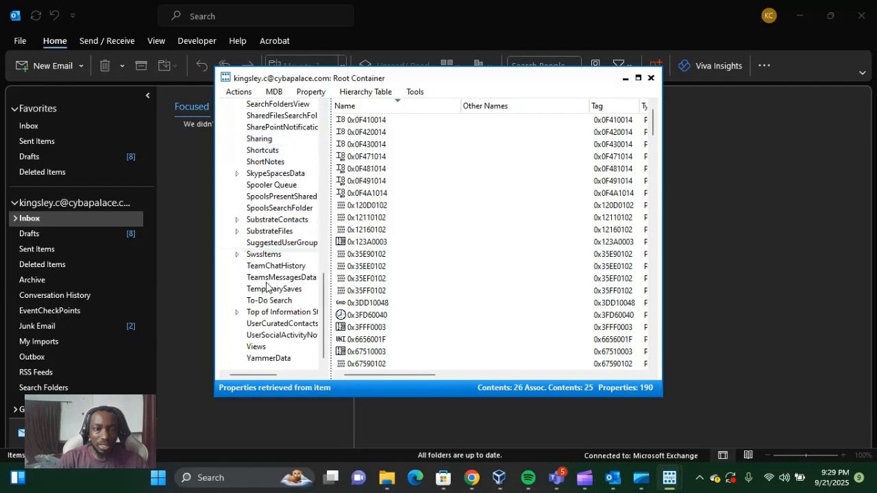
scroll(284, 140, up, 7)
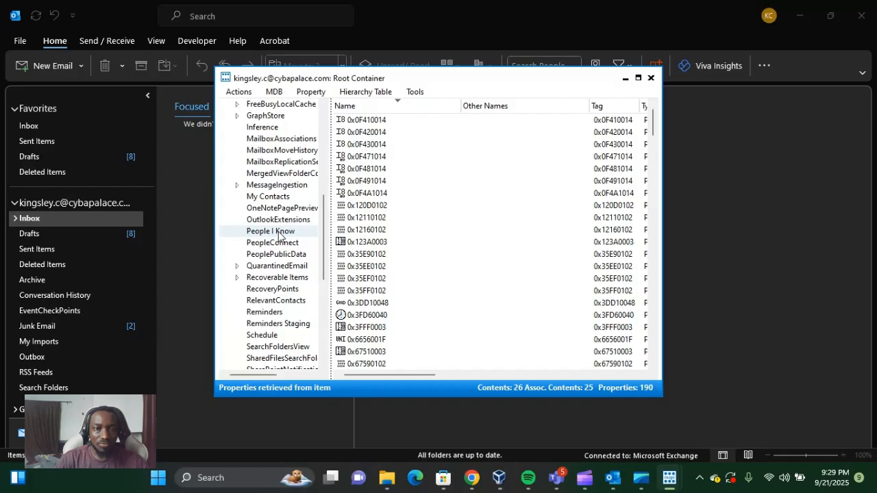
scroll(278, 233, up, 4)
scroll(276, 232, down, 9)
scroll(276, 236, up, 3)
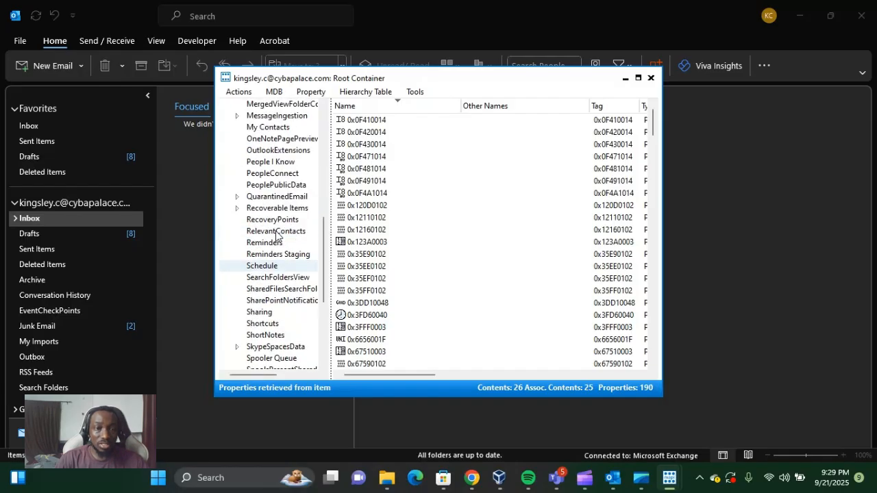
scroll(277, 235, up, 9)
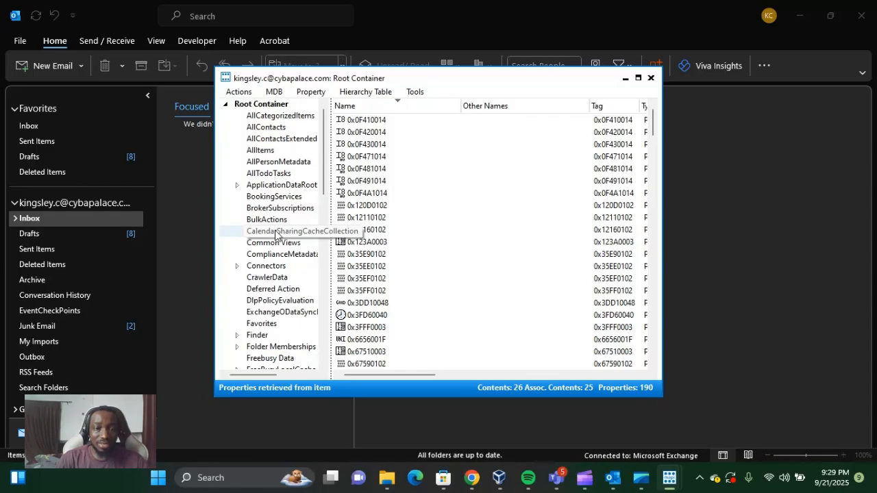
scroll(276, 235, down, 6)
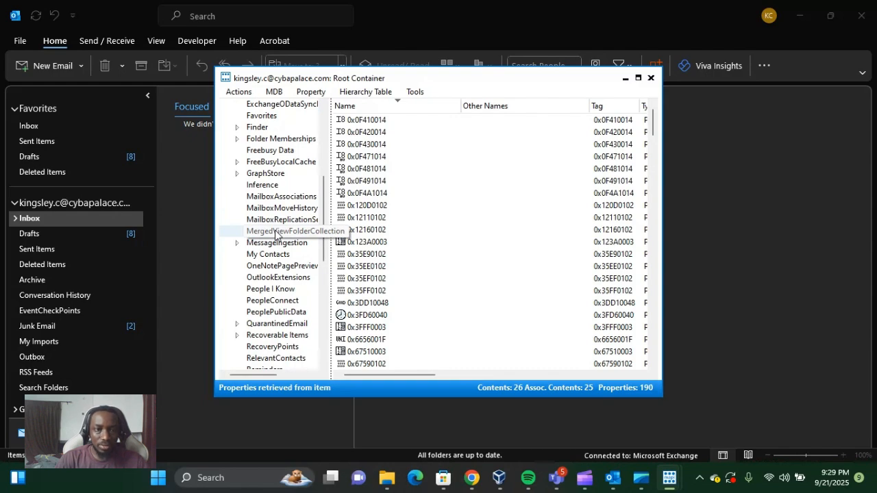
scroll(276, 235, down, 6)
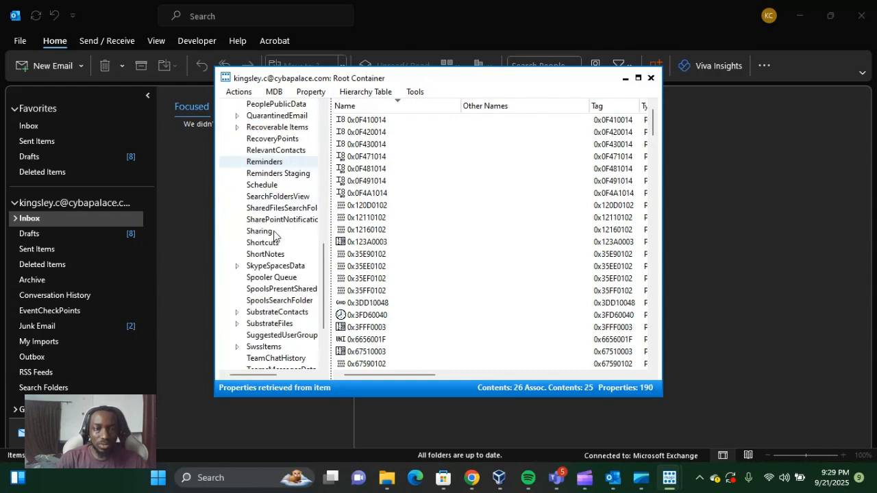
scroll(274, 235, down, 3)
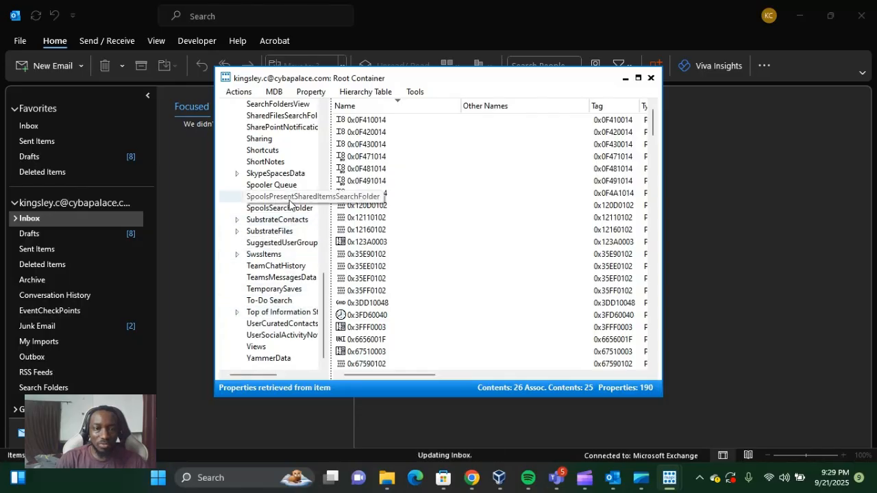
scroll(278, 216, up, 15)
scroll(283, 180, down, 6)
Examine the subfolders of the expanded Top of Information Store folder and collapse it again
scroll(283, 179, down, 8)
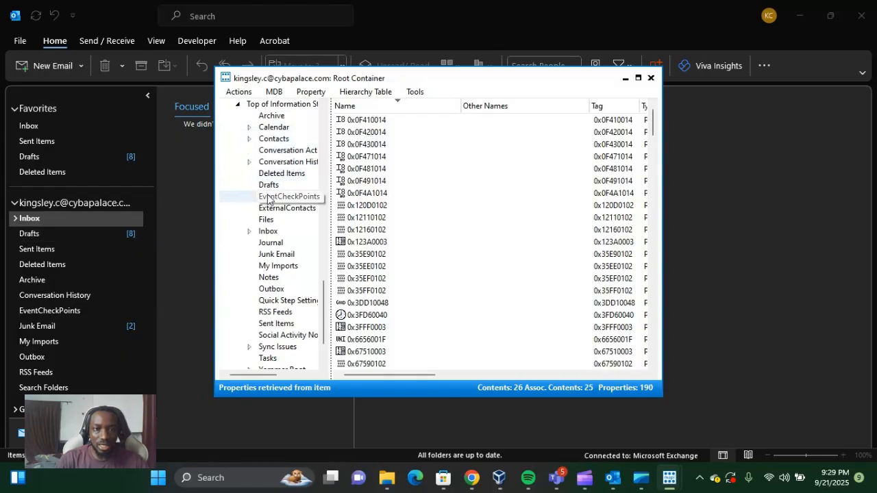
scroll(273, 243, down, 2)
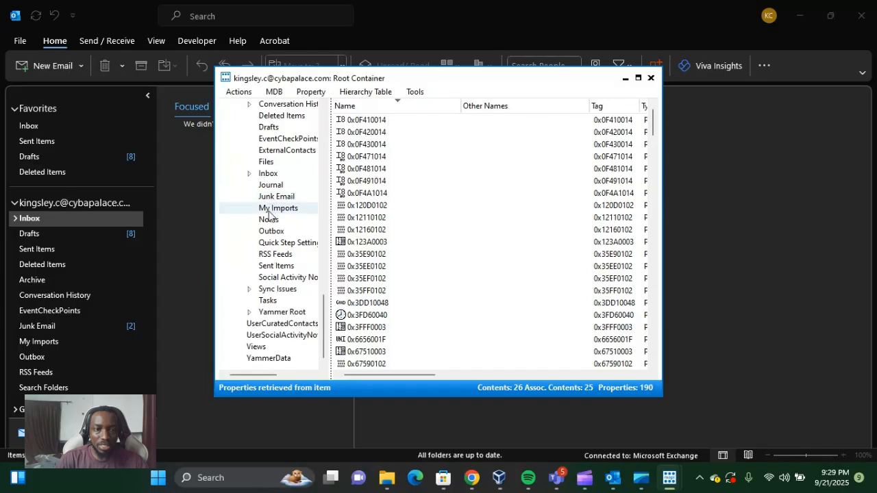
scroll(270, 196, up, 4)
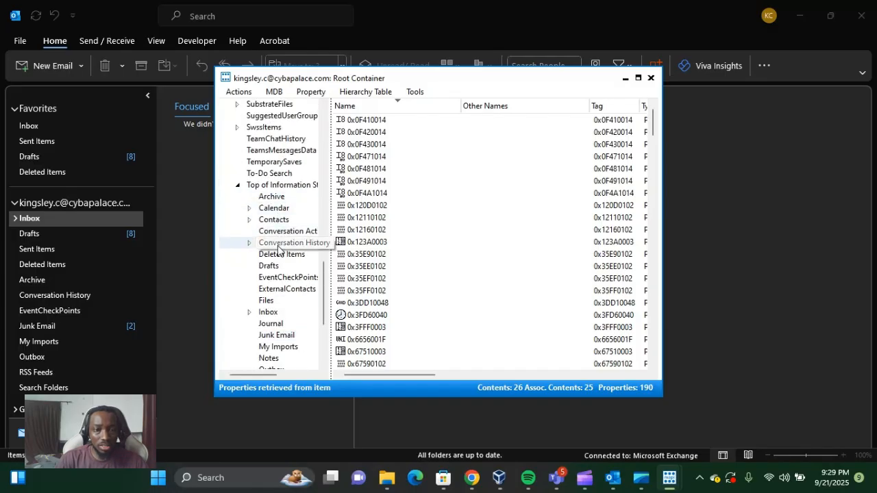
scroll(276, 240, down, 3)
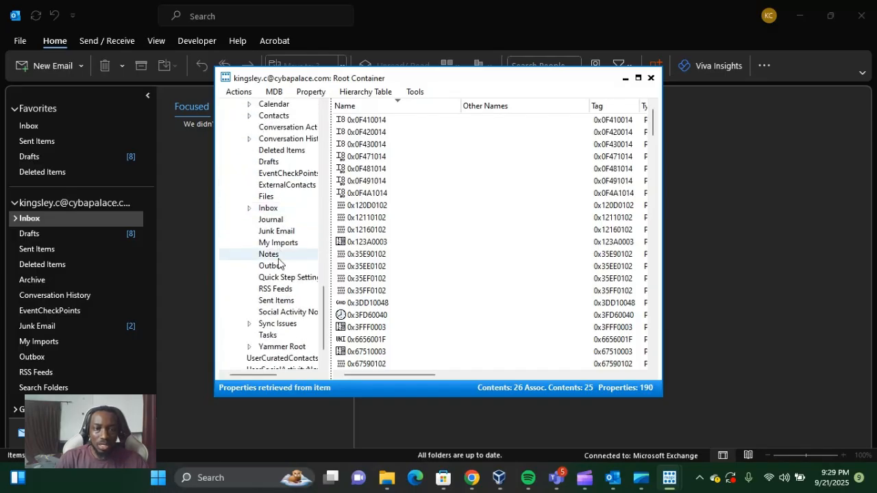
scroll(278, 264, up, 5)
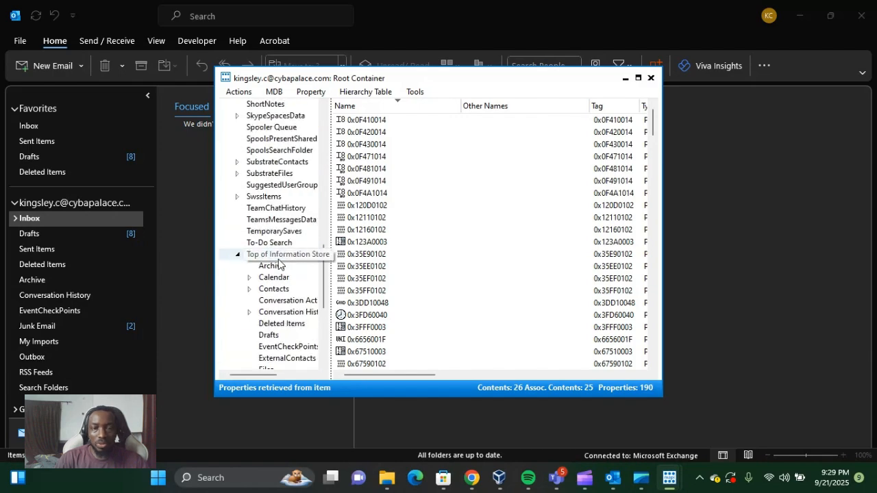
scroll(279, 264, up, 3)
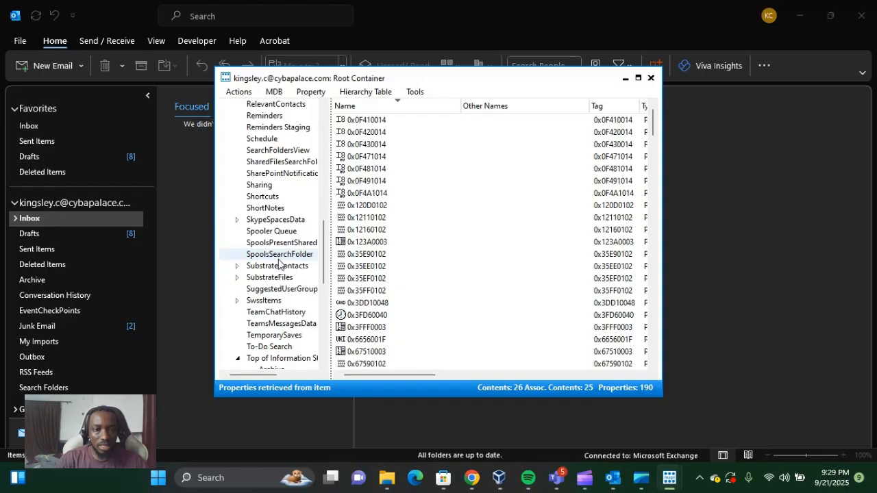
scroll(278, 265, down, 5)
click(238, 181)
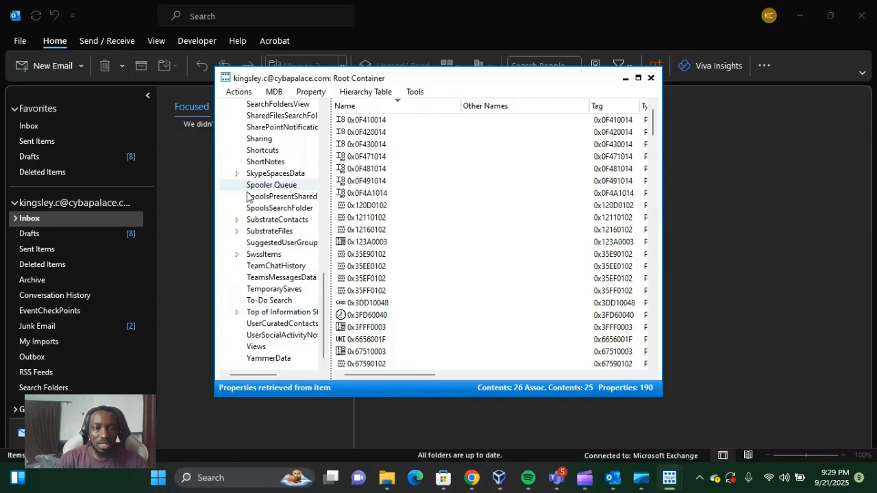
Expand the Recoverable Items folder under Root Container and select its Purges subfolder
scroll(280, 313, up, 1)
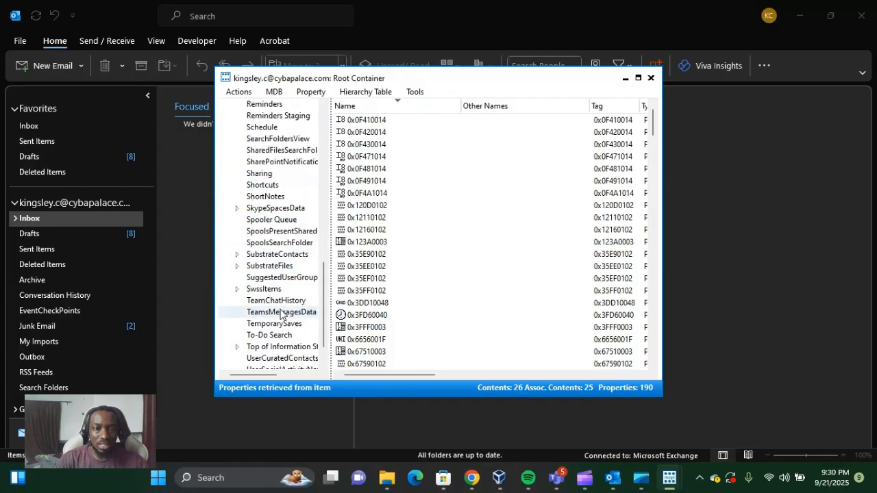
scroll(281, 314, up, 6)
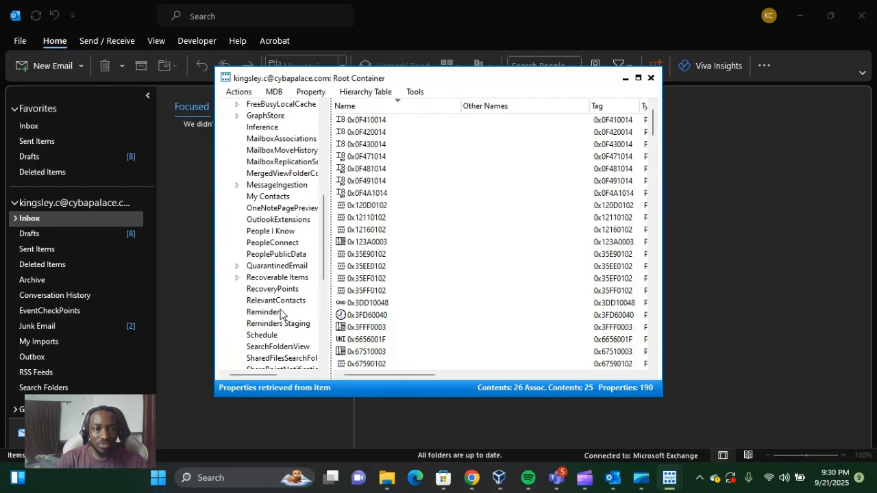
scroll(281, 291, down, 4)
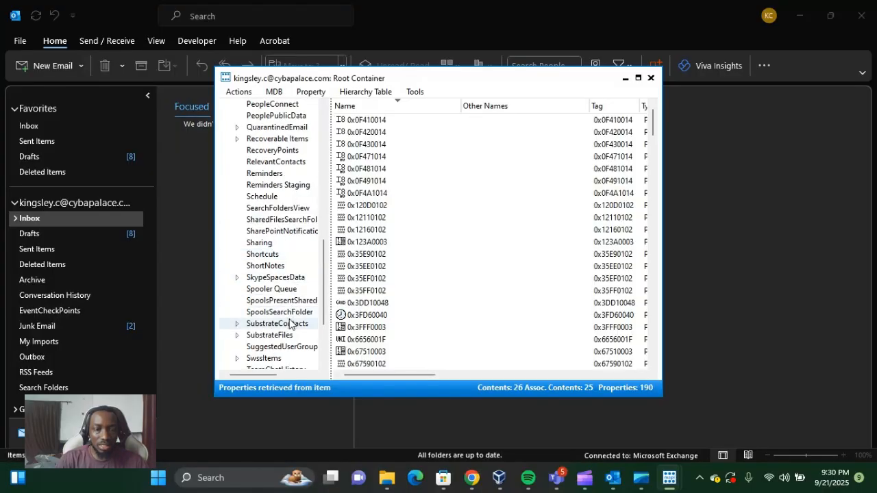
scroll(274, 288, up, 1)
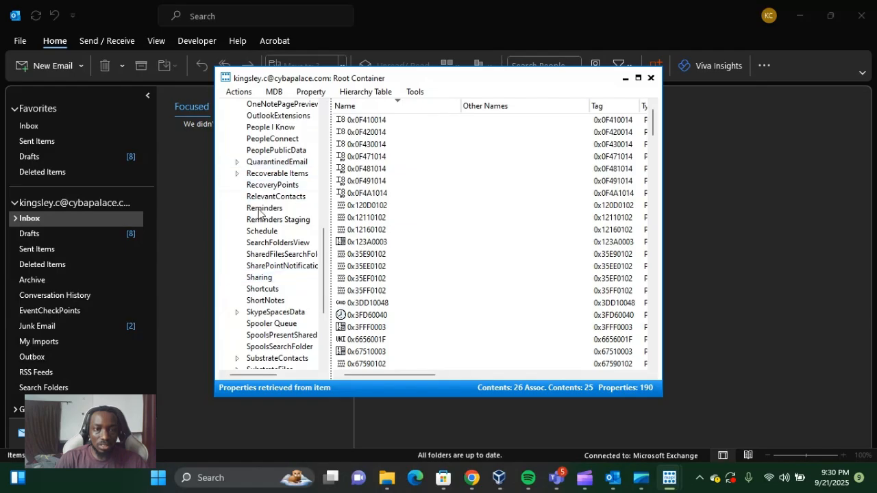
scroll(250, 280, down, 4)
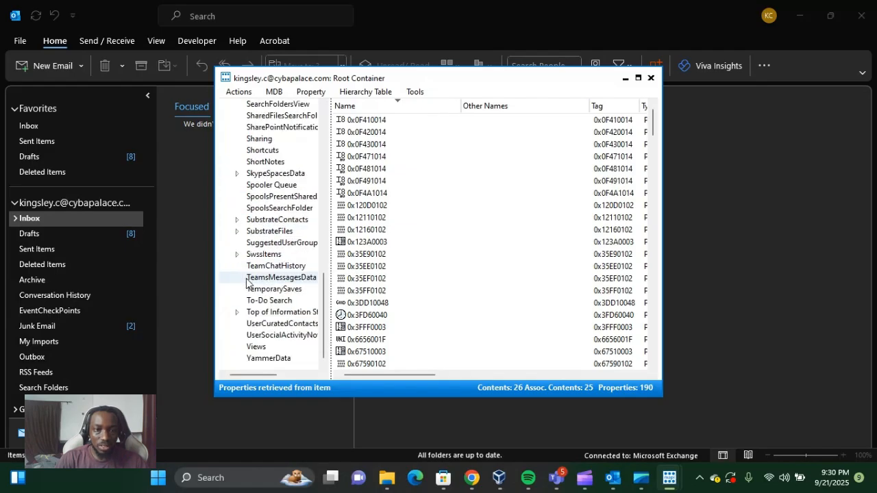
scroll(246, 274, up, 4)
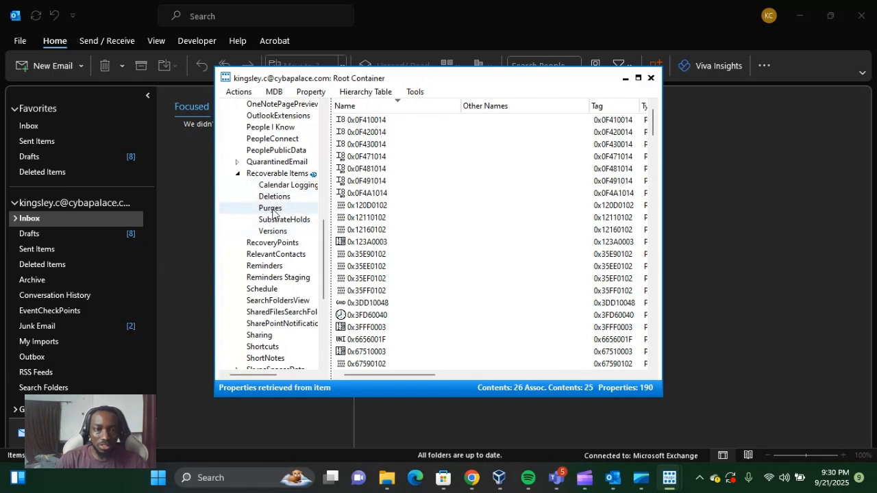
click(271, 209)
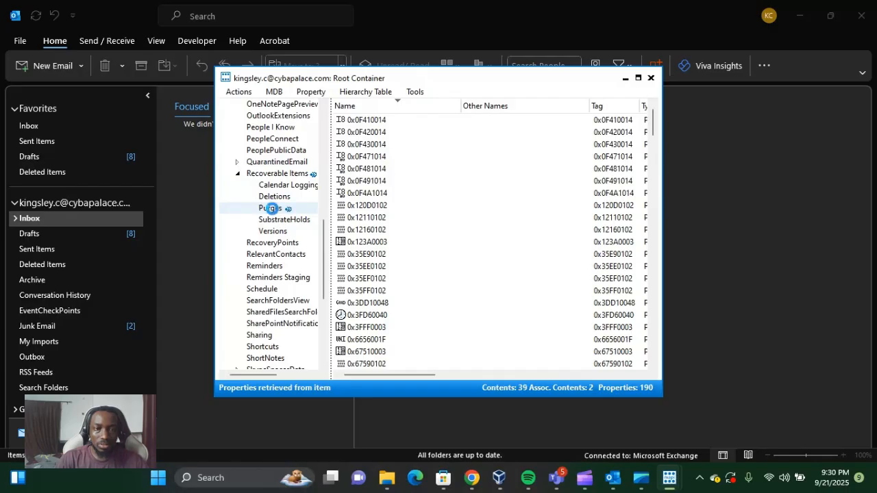
Open the contents table of the Purges folder and look through its purged messages
double_click(272, 208)
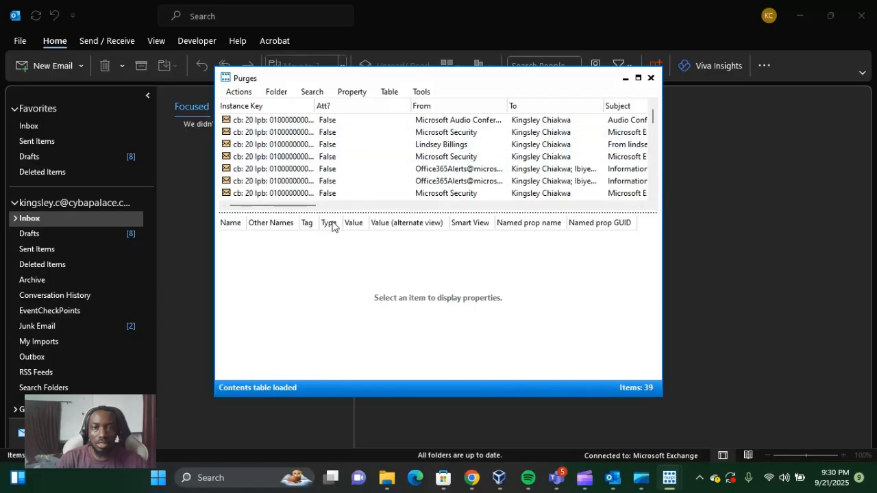
drag(311, 211, 322, 187)
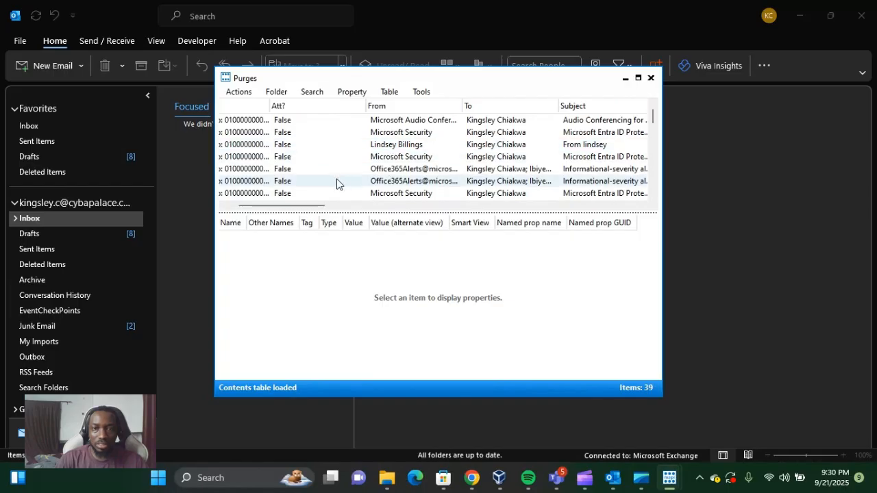
scroll(398, 178, down, 10)
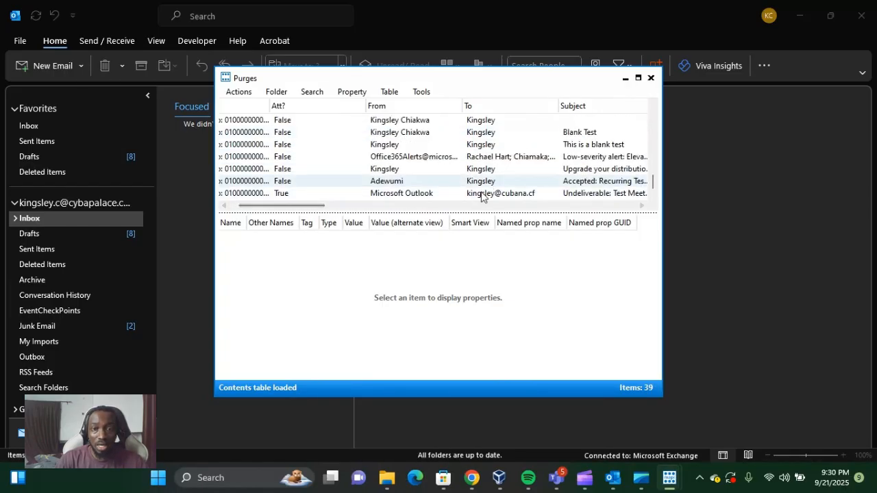
scroll(470, 184, up, 4)
scroll(470, 184, up, 5)
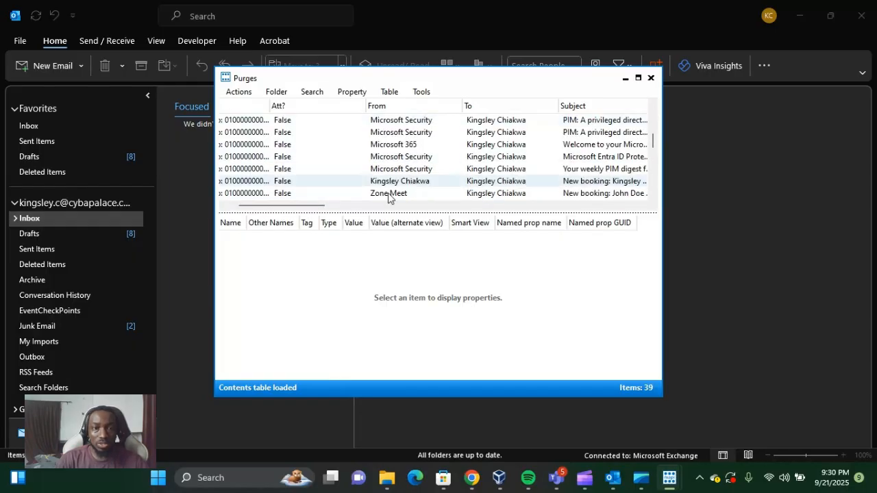
Move the Purges window clear of the mailbox store's folder tree and select the Audio Conferencing for Microsoft Teams message
drag(374, 82, 450, 81)
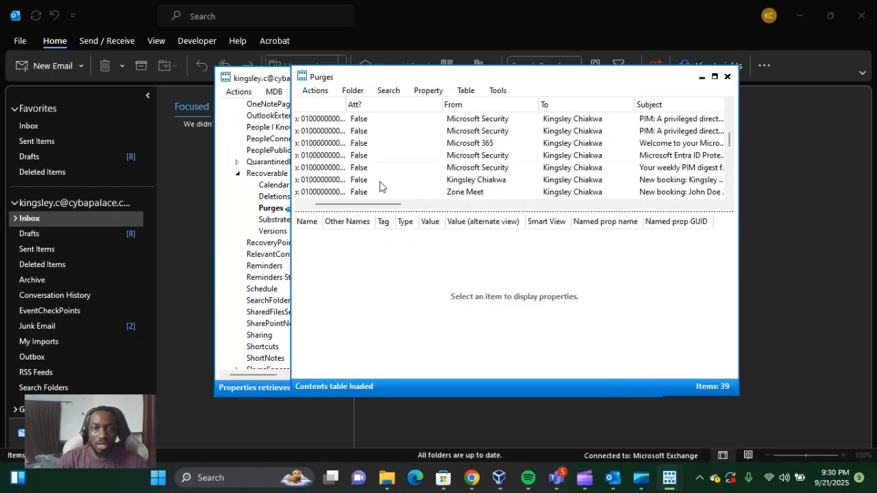
drag(384, 77, 544, 93)
scroll(556, 178, down, 3)
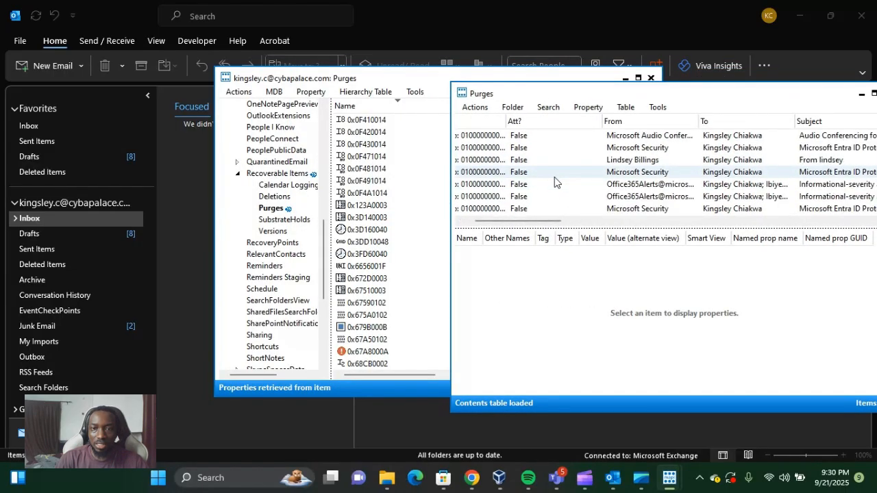
click(537, 136)
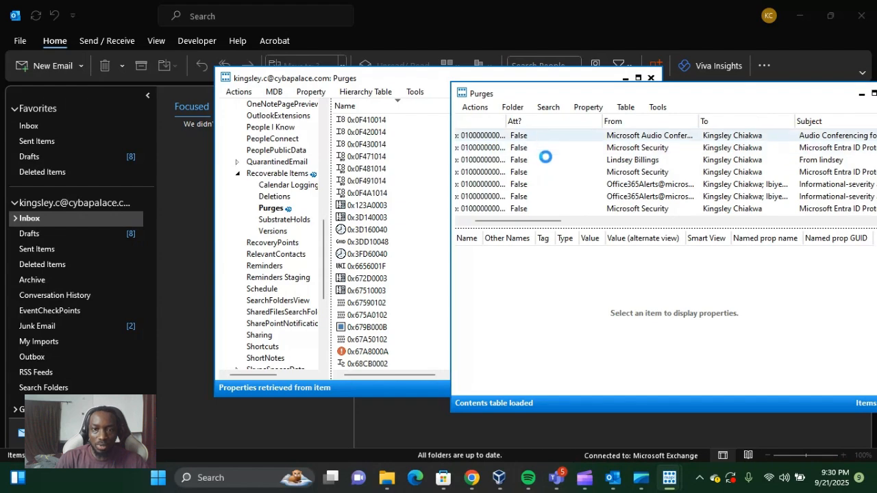
scroll(546, 168, down, 6)
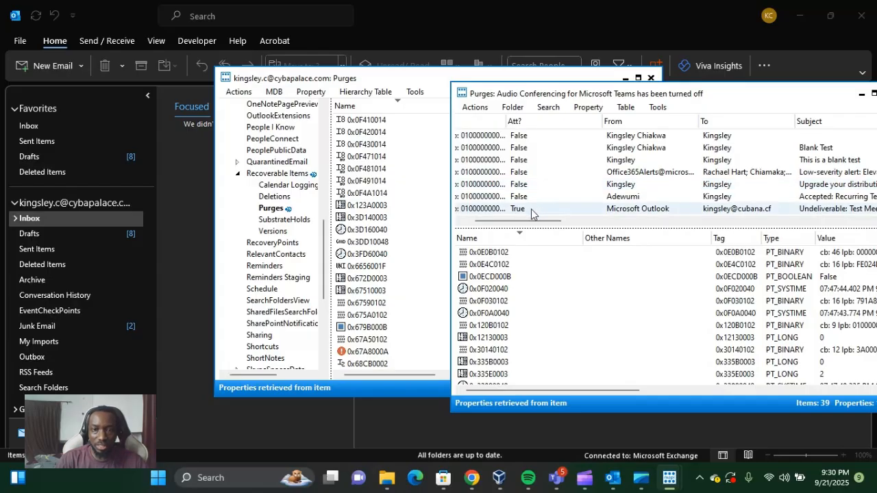
scroll(542, 167, up, 6)
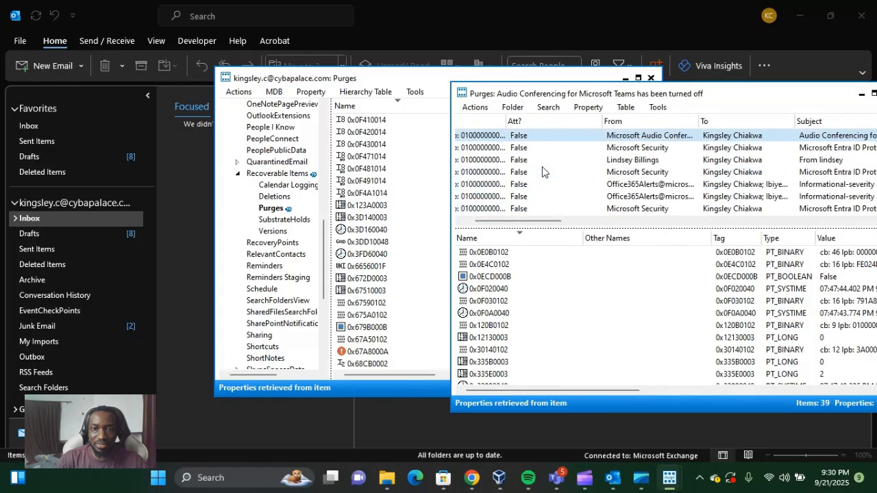
scroll(545, 163, down, 5)
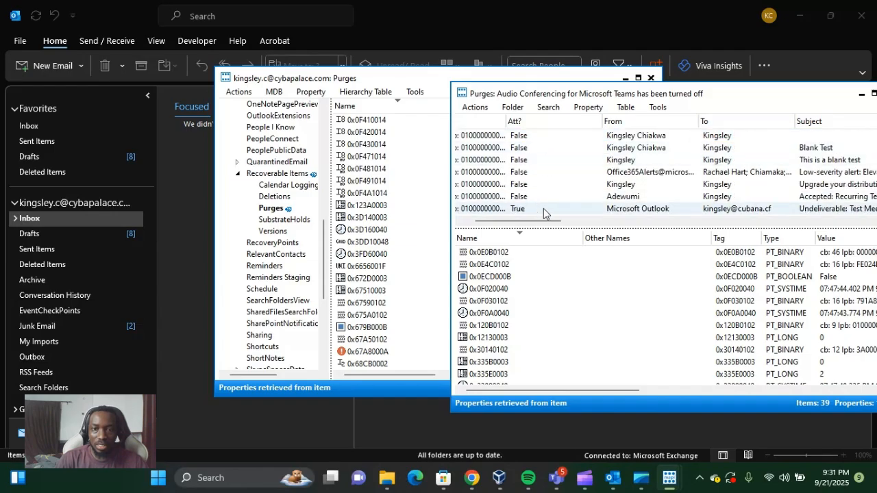
Select all messages in the Purges contents table and copy them
key(ctrl+a)
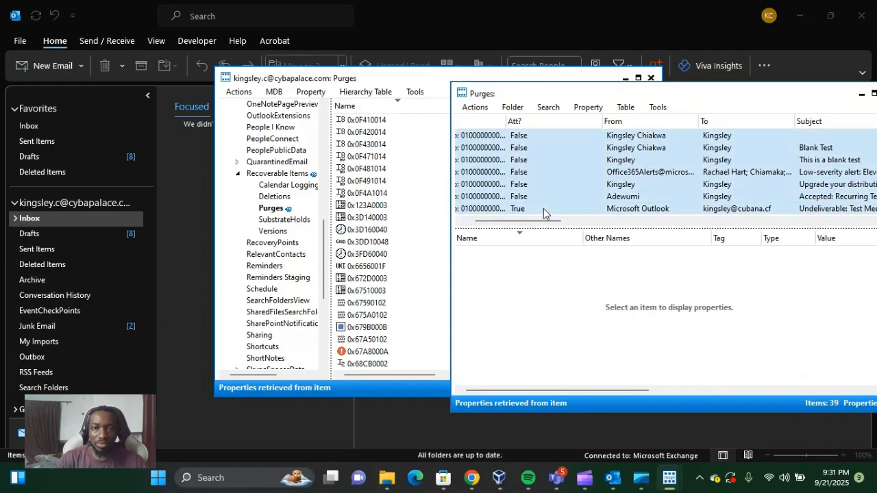
right_click(534, 175)
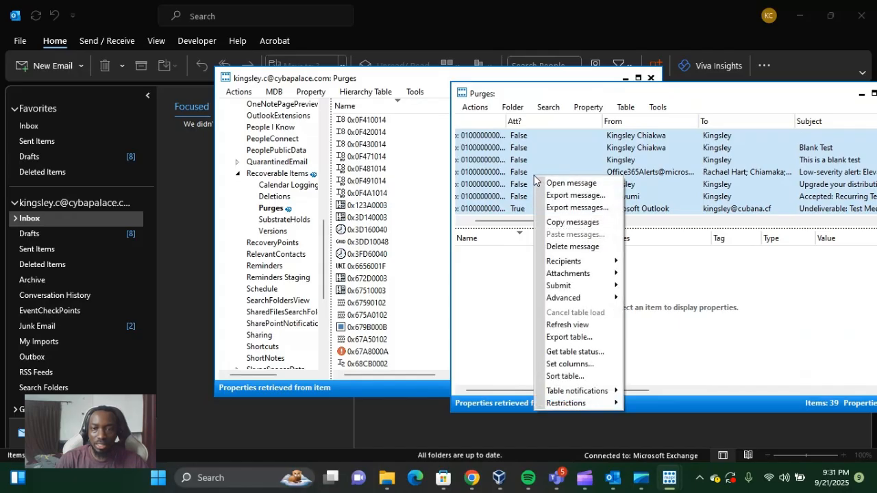
click(565, 223)
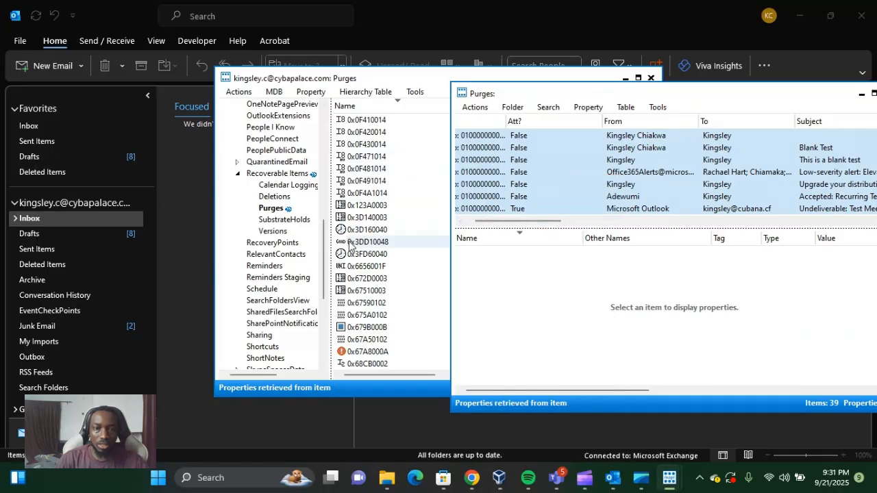
Expand Top of Information Store in the mailbox store's folder tree and open the contents table of its Inbox folder
scroll(273, 280, down, 4)
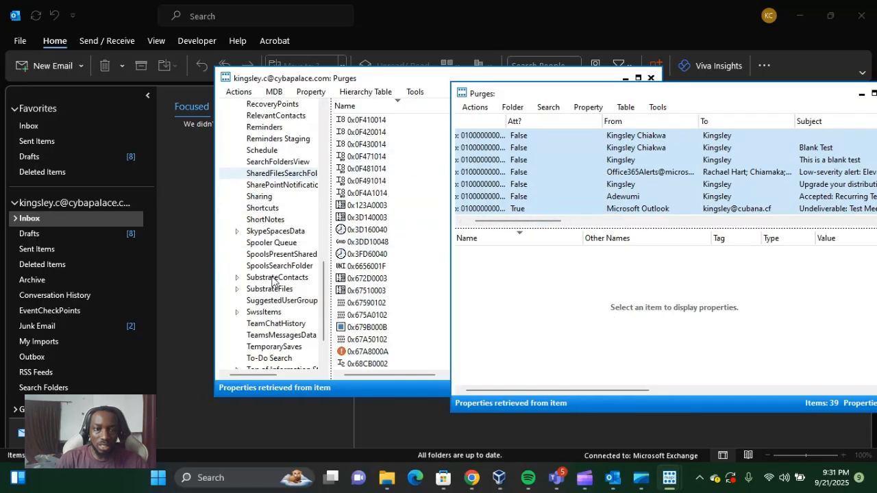
scroll(273, 281, down, 2)
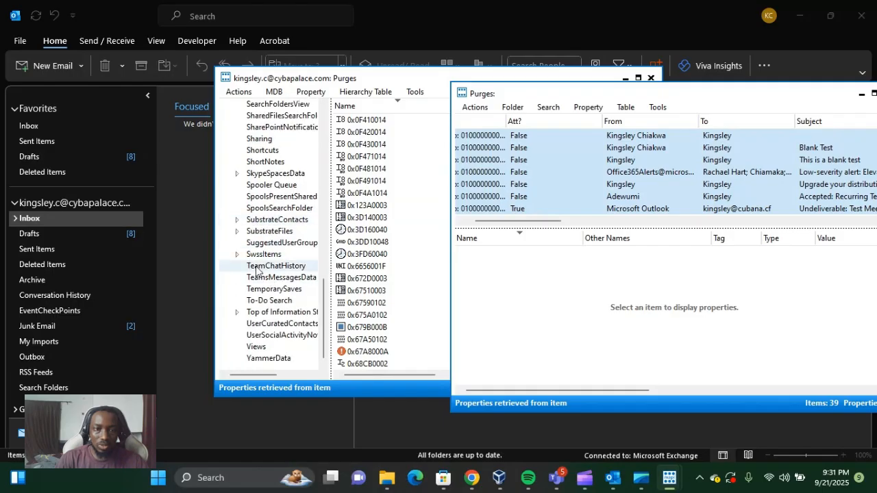
click(238, 314)
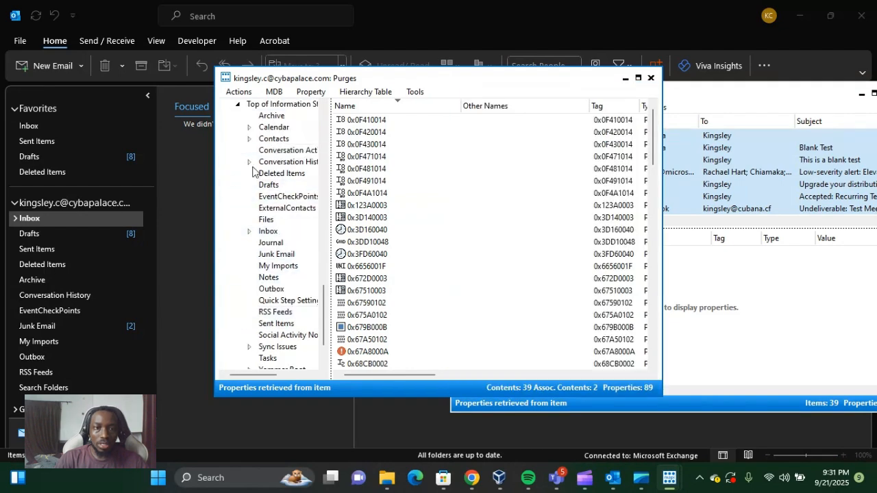
click(270, 233)
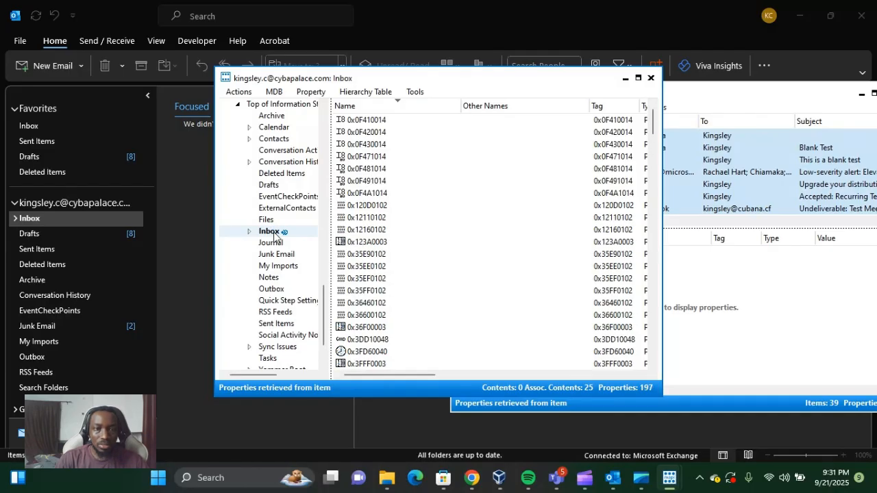
double_click(274, 232)
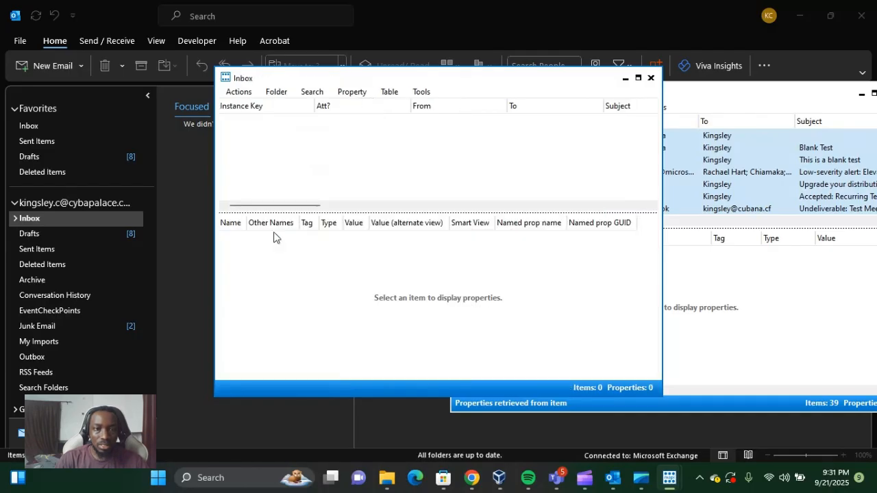
Paste the copied messages into the Inbox with Move message instead of copy enabled and the CopyMessages interface
right_click(277, 146)
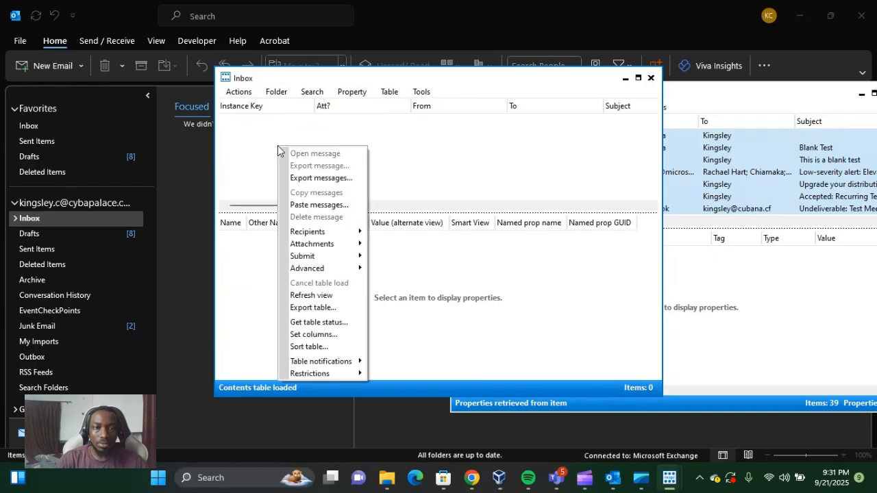
click(311, 207)
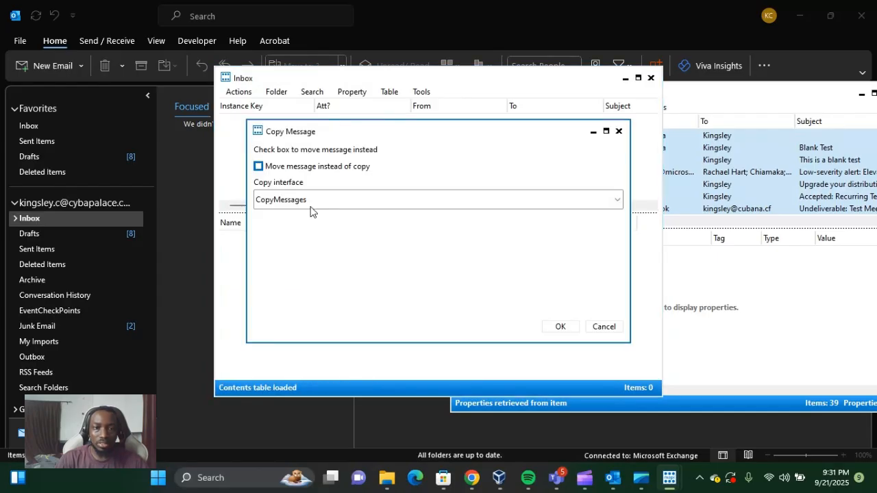
click(259, 167)
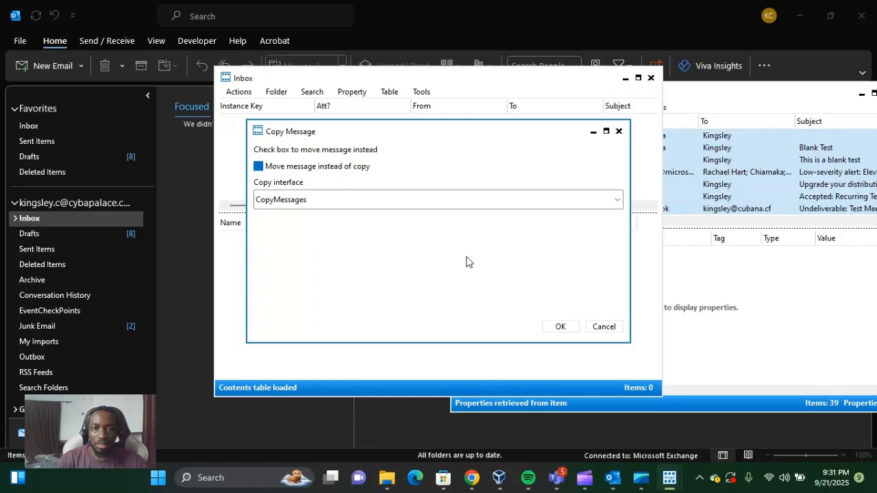
click(453, 204)
click(454, 207)
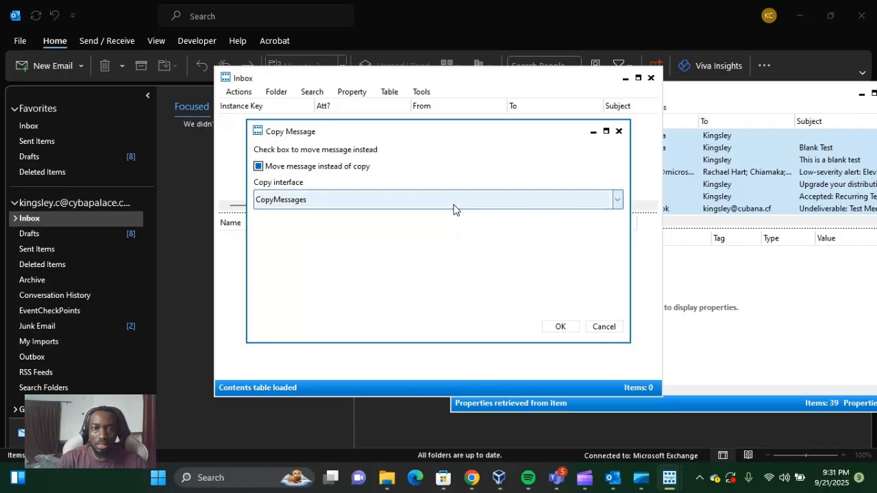
click(560, 328)
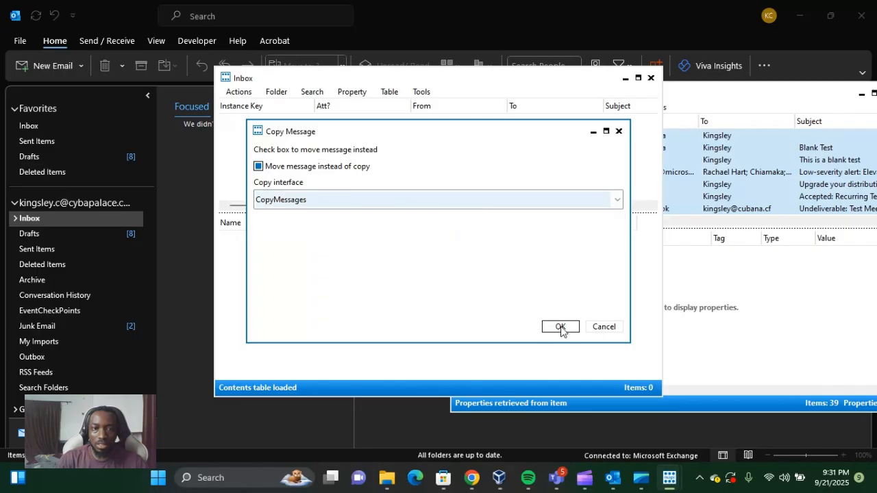
click(560, 327)
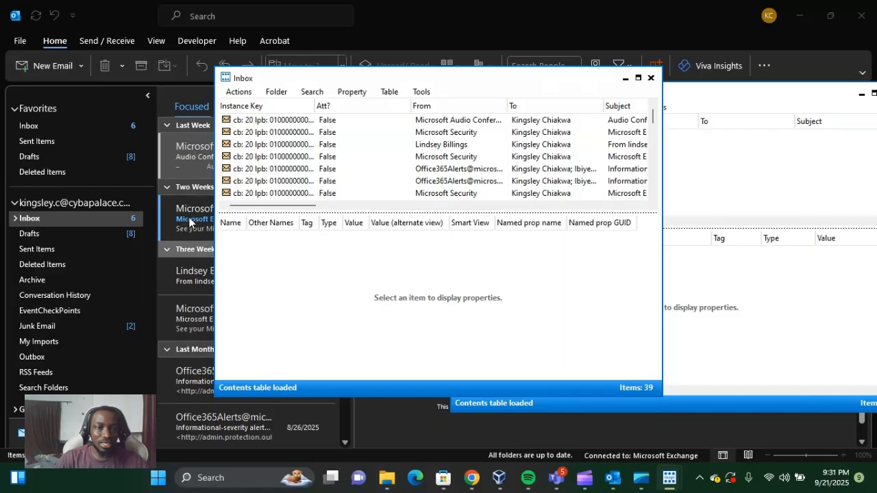
scroll(182, 274, down, 1)
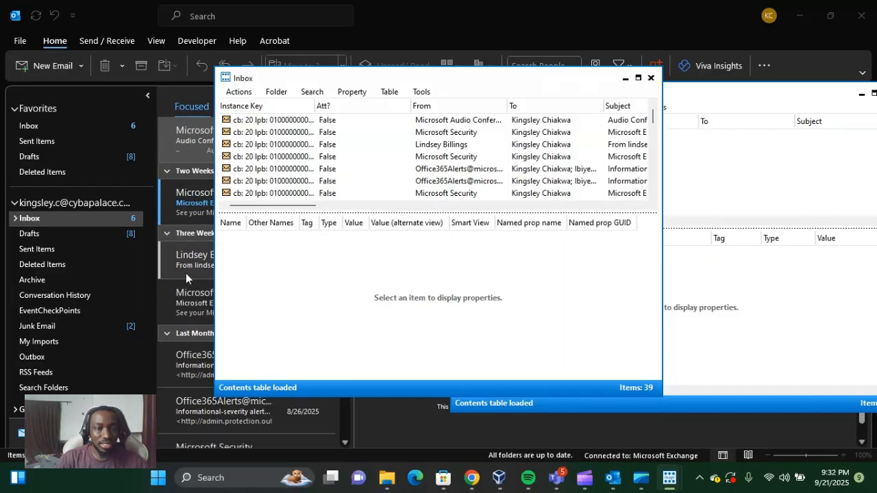
scroll(187, 275, up, 2)
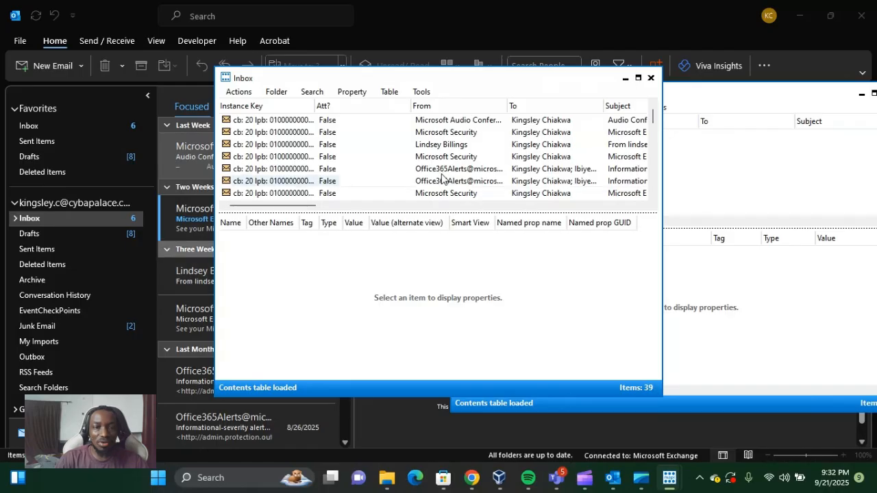
click(651, 80)
click(651, 79)
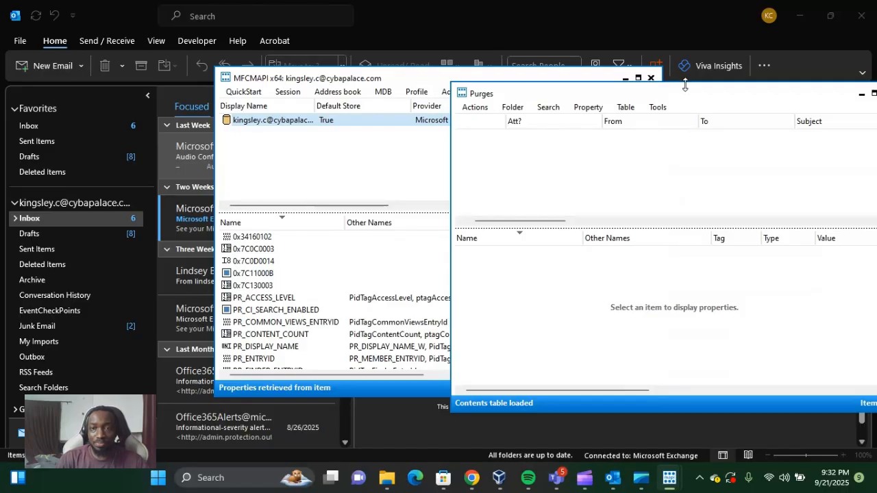
drag(689, 88, 644, 85)
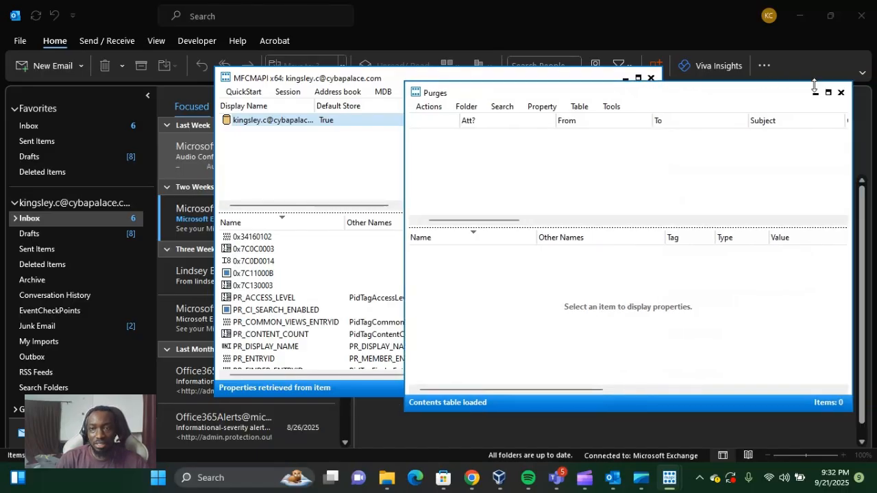
click(840, 93)
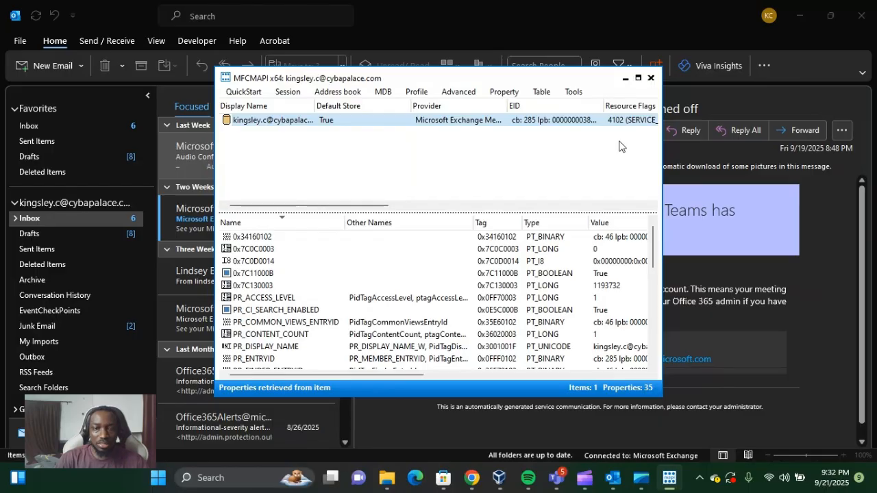
click(651, 79)
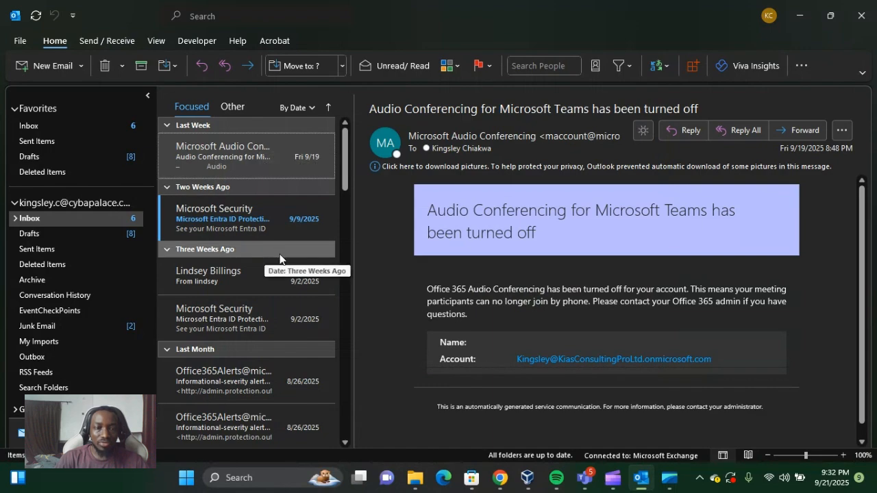
scroll(279, 254, down, 1)
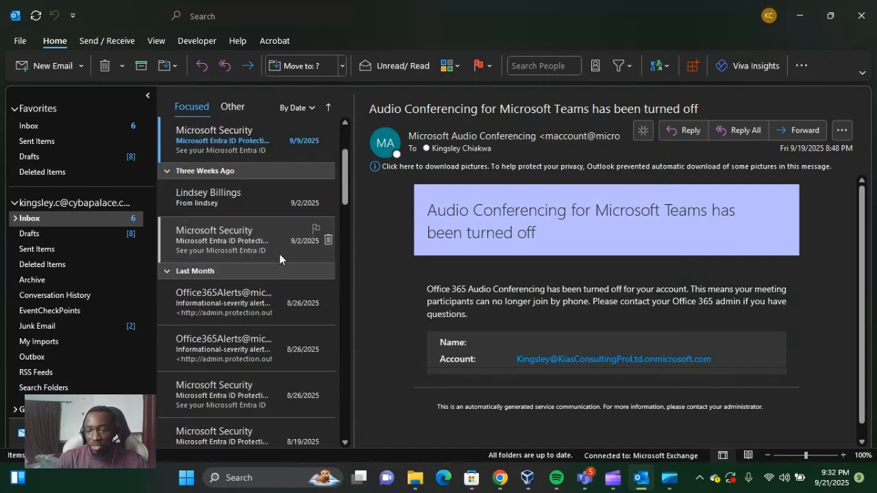
scroll(279, 257, up, 1)
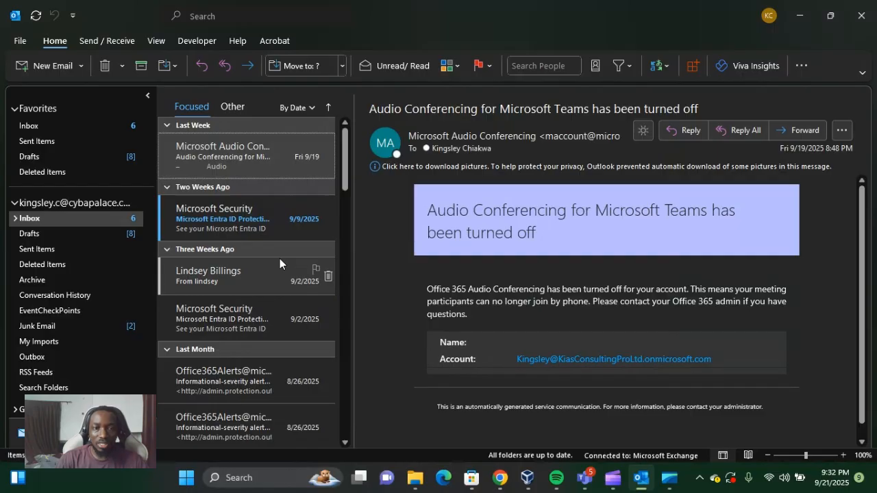